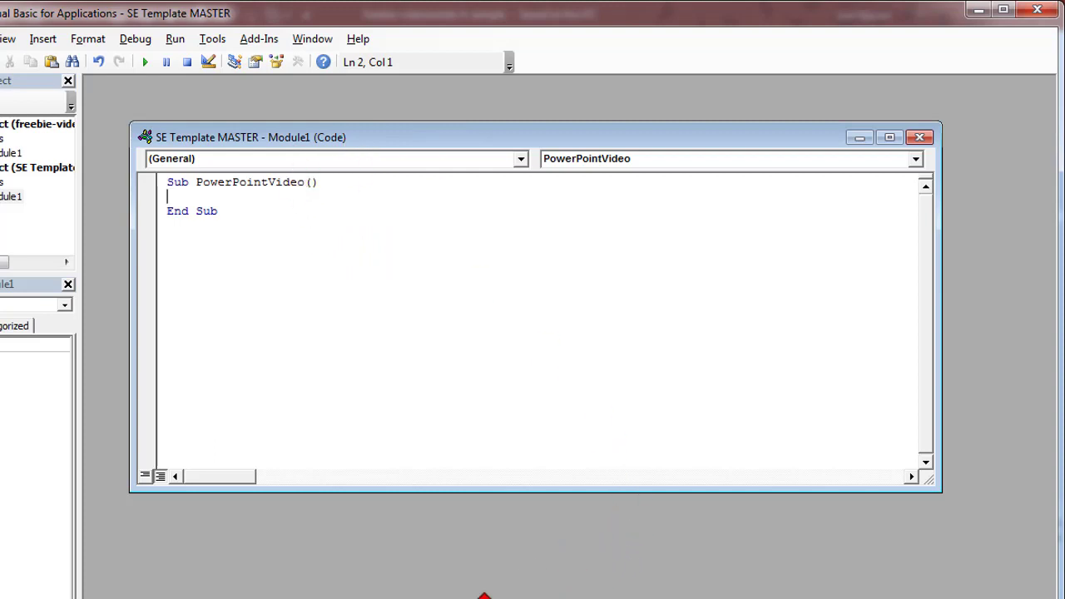
Switch to the 60-fps-ppt-macro-code text file in Notepad and copy the entire PowerPointVideo macro code.
mouse_move(368, 587)
left_click(357, 559)
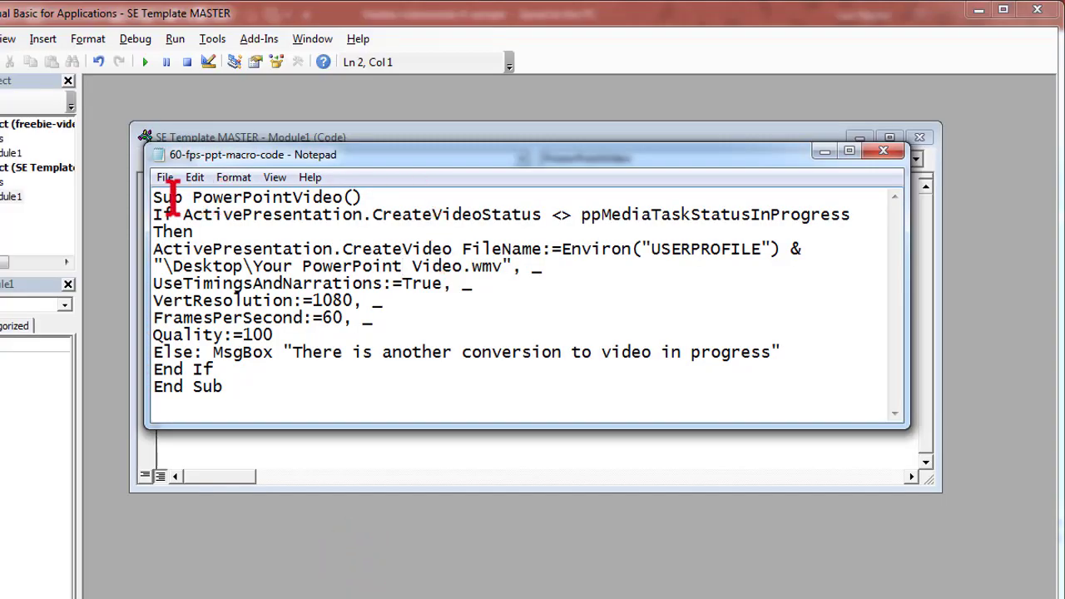
left_click_drag(336, 154, 331, 115)
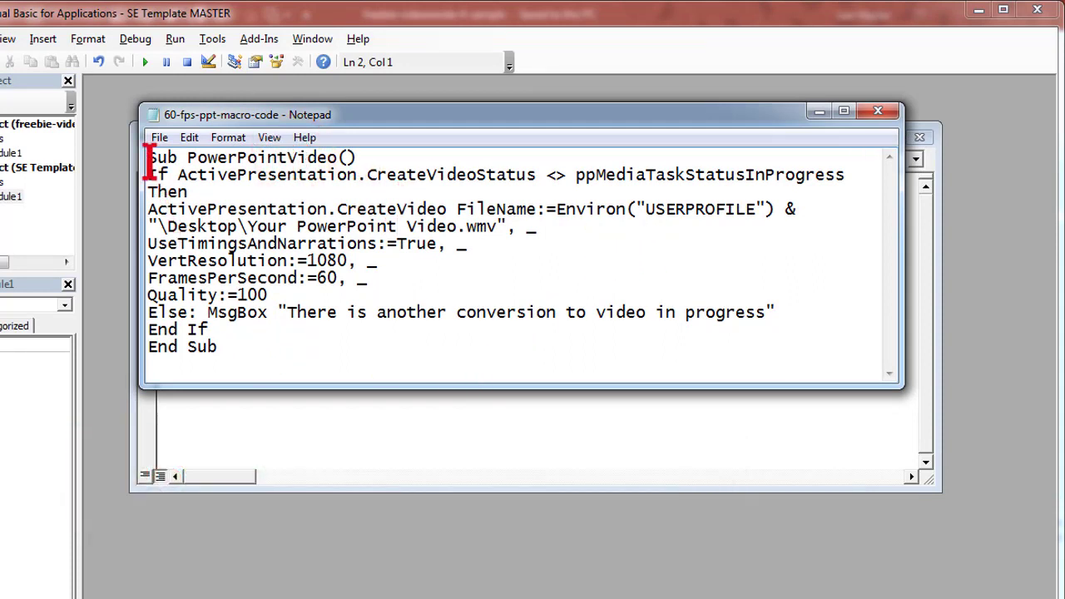
left_click_drag(150, 162, 322, 354)
right_click(311, 233)
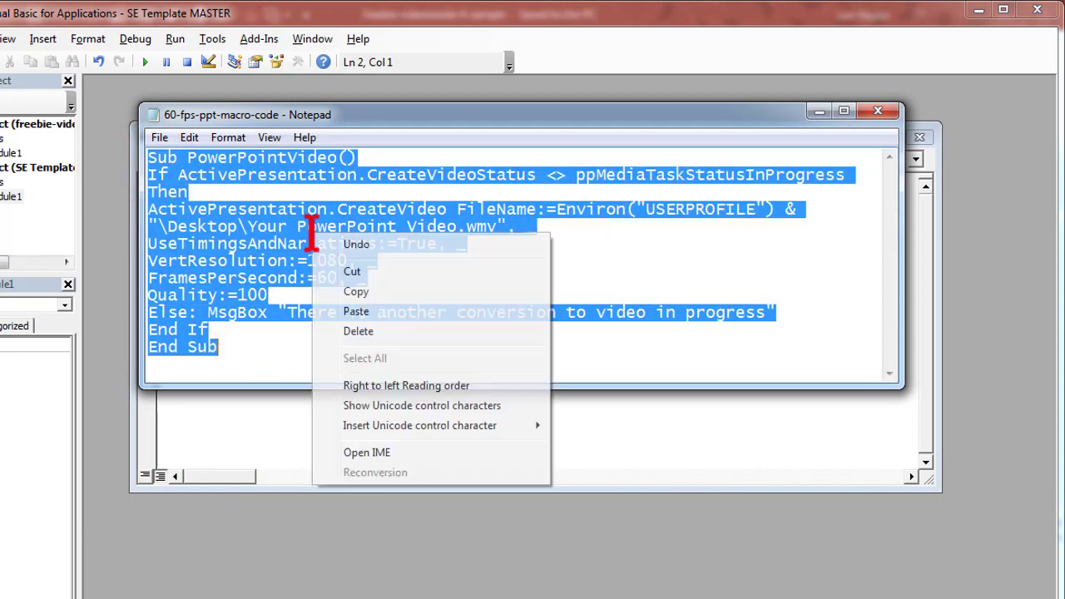
left_click(363, 291)
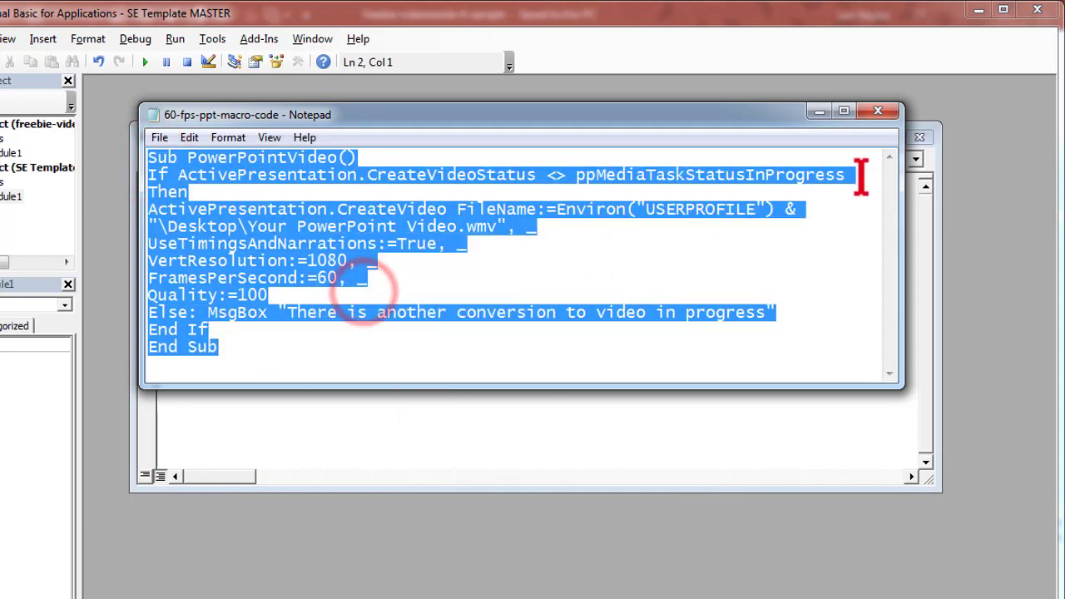
Replace the empty PowerPointVideo sub in the SE Template MASTER Module1 code with the copied macro code.
left_click(818, 111)
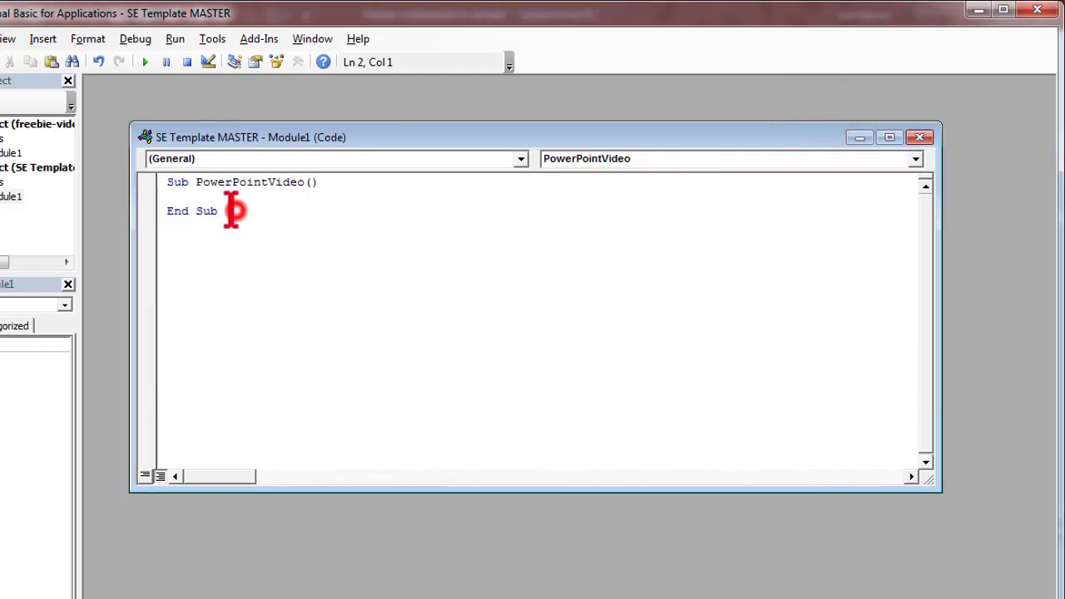
left_click_drag(231, 210, 161, 175)
key("ctrl+v")
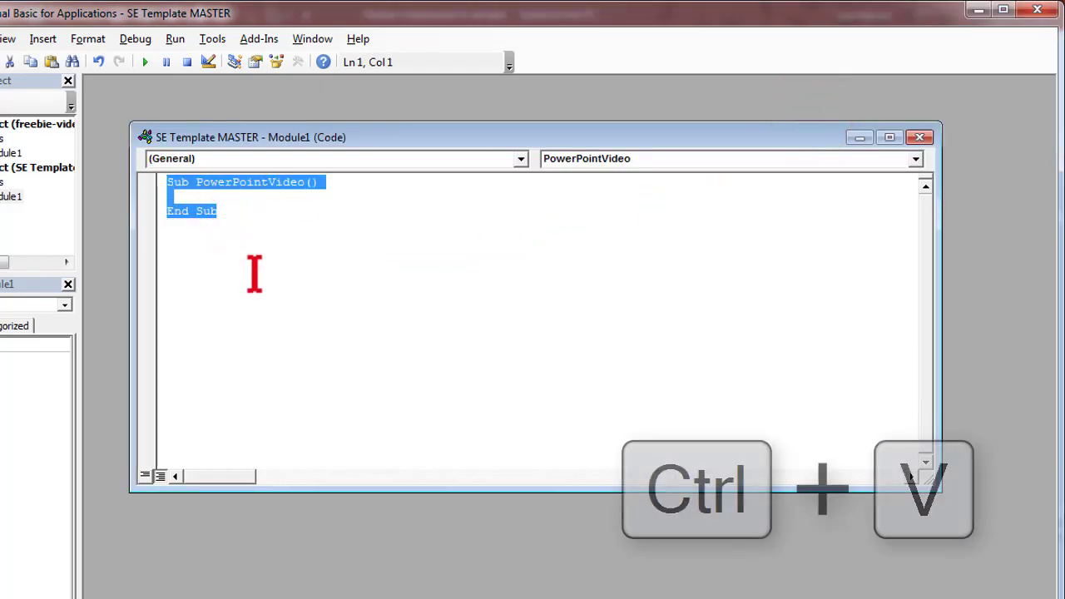
key("ctrl+v")
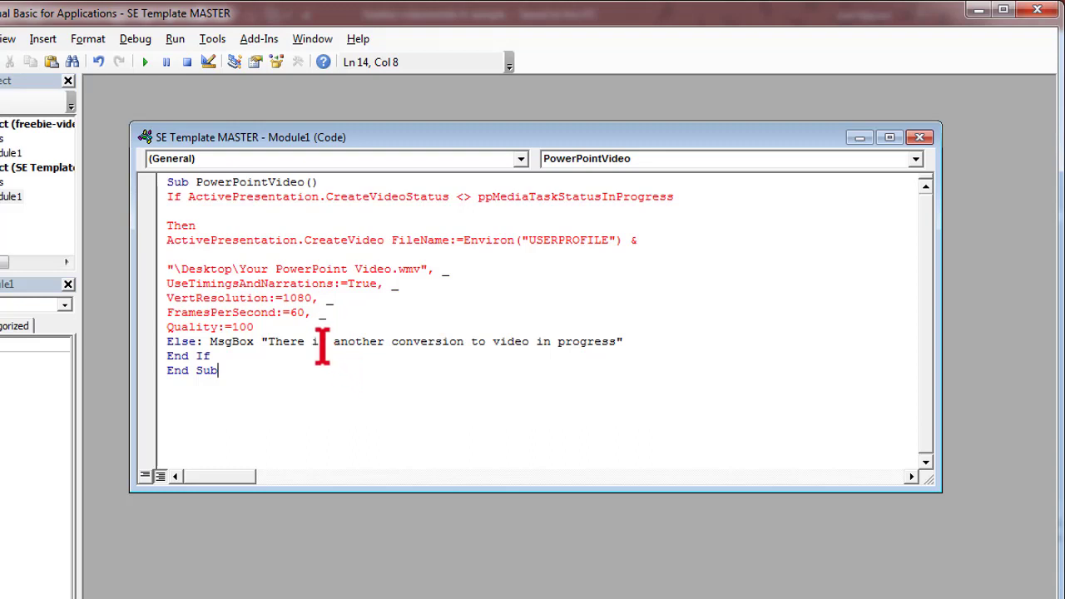
Examine the vertical resolution, frames per second and output file path settings in the pasted macro code.
left_click_drag(318, 298, 288, 299)
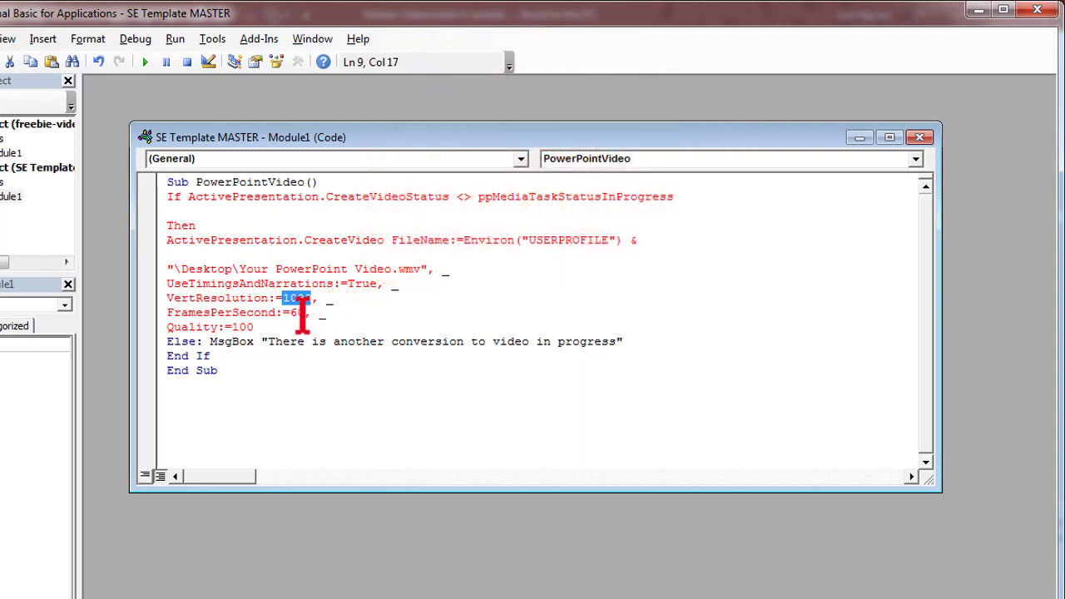
left_click_drag(303, 314, 294, 317)
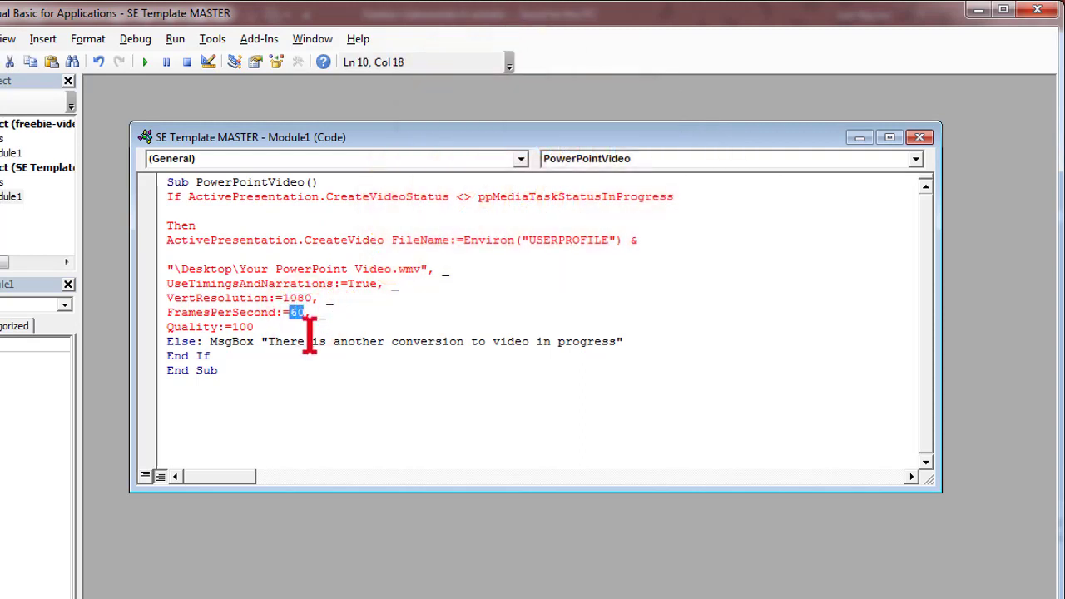
left_click(312, 341)
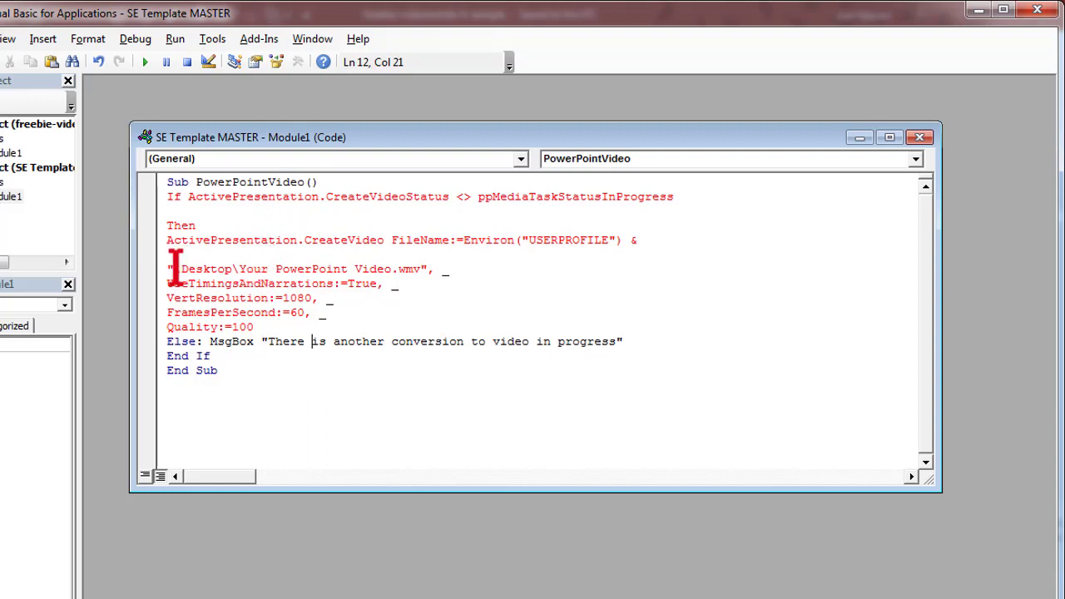
left_click_drag(172, 269, 267, 268)
left_click_drag(373, 268, 420, 269)
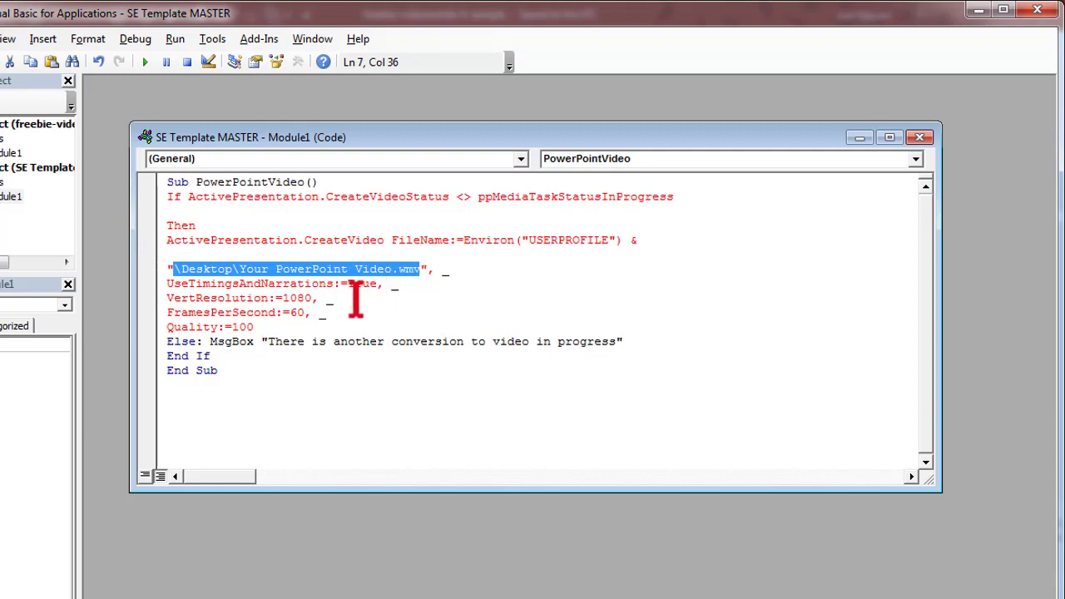
left_click_drag(312, 297, 291, 313)
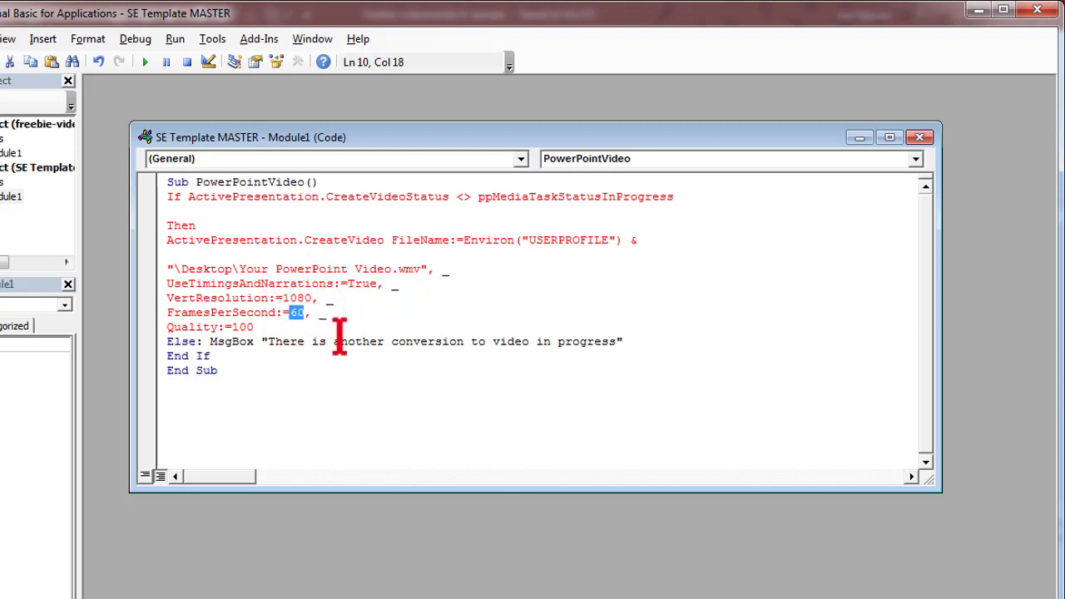
left_click(337, 341)
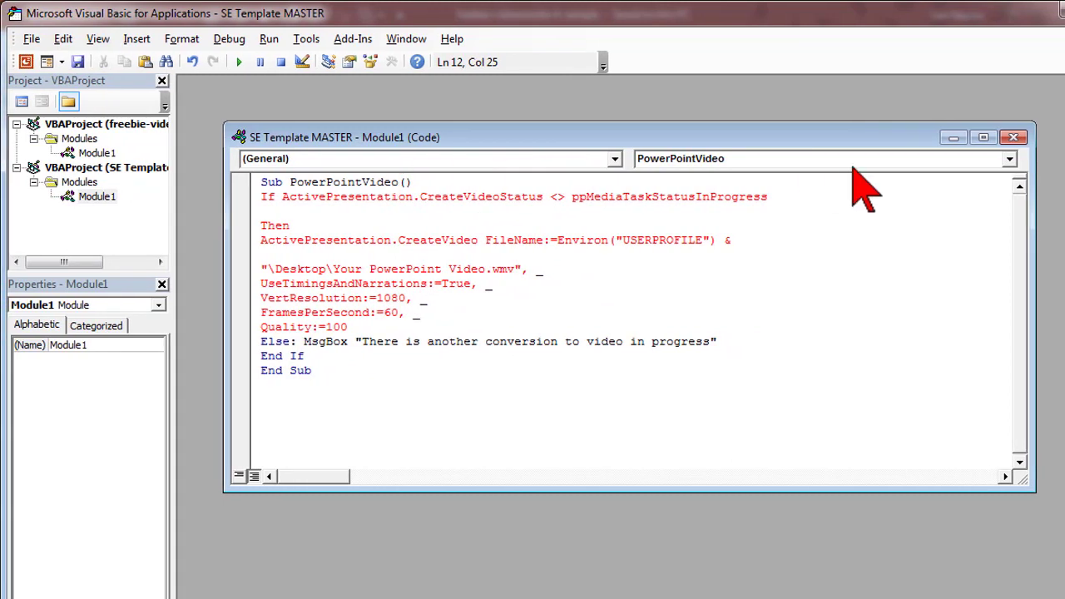
Close the code window and the Visual Basic editor, and switch to the freebie-videoowide-4-sample presentation in PowerPoint.
left_click(1013, 138)
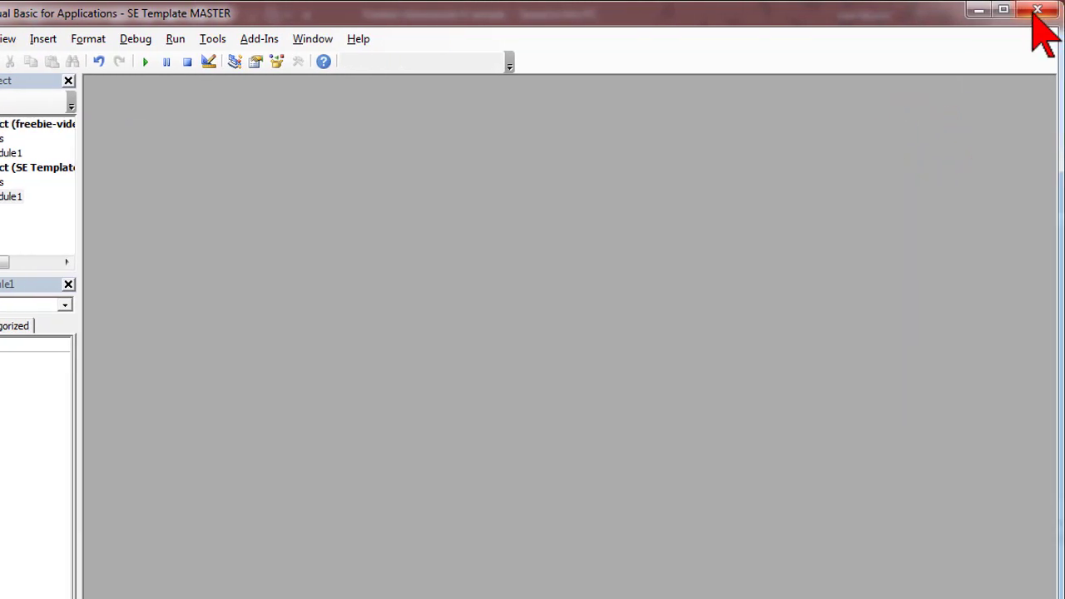
left_click(1034, 12)
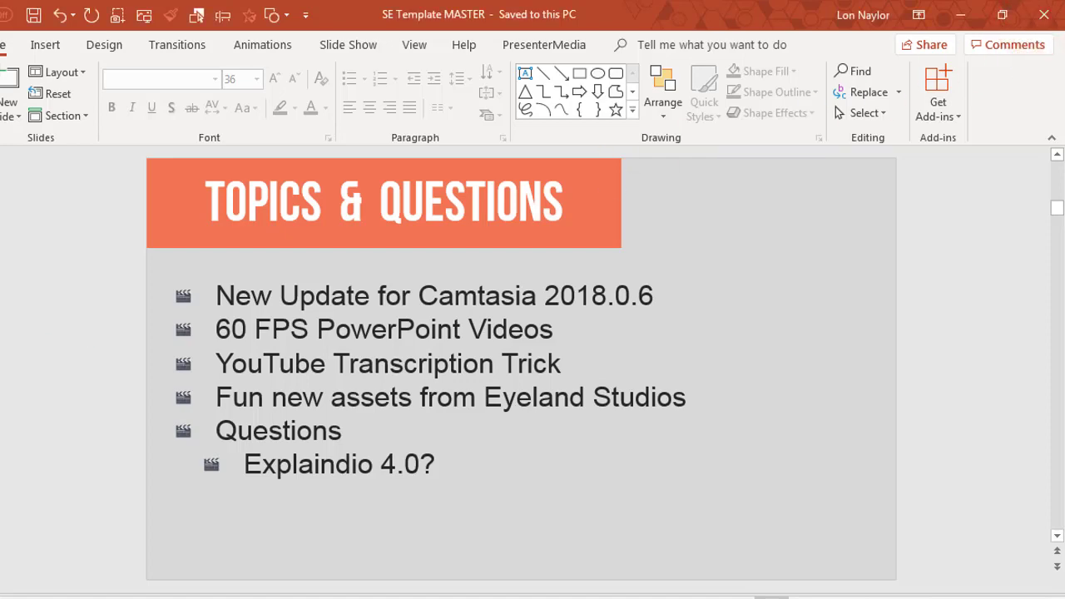
left_click(218, 574)
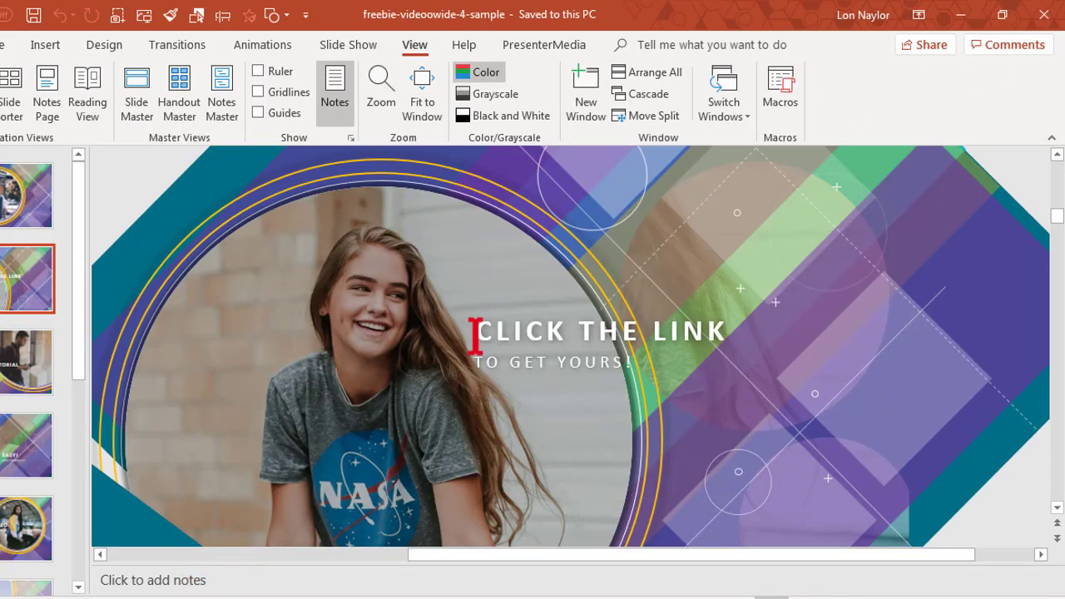
View the PowerPointVideo macro from SE Template MASTER in the macro list without running it, and look over the slide thumbnails.
left_click(780, 88)
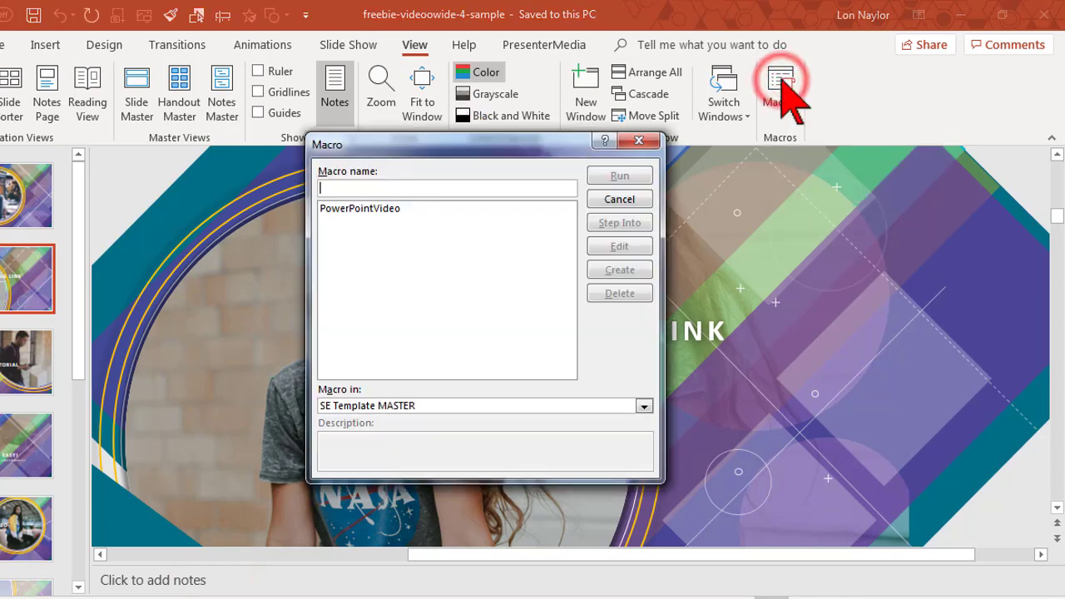
left_click(356, 208)
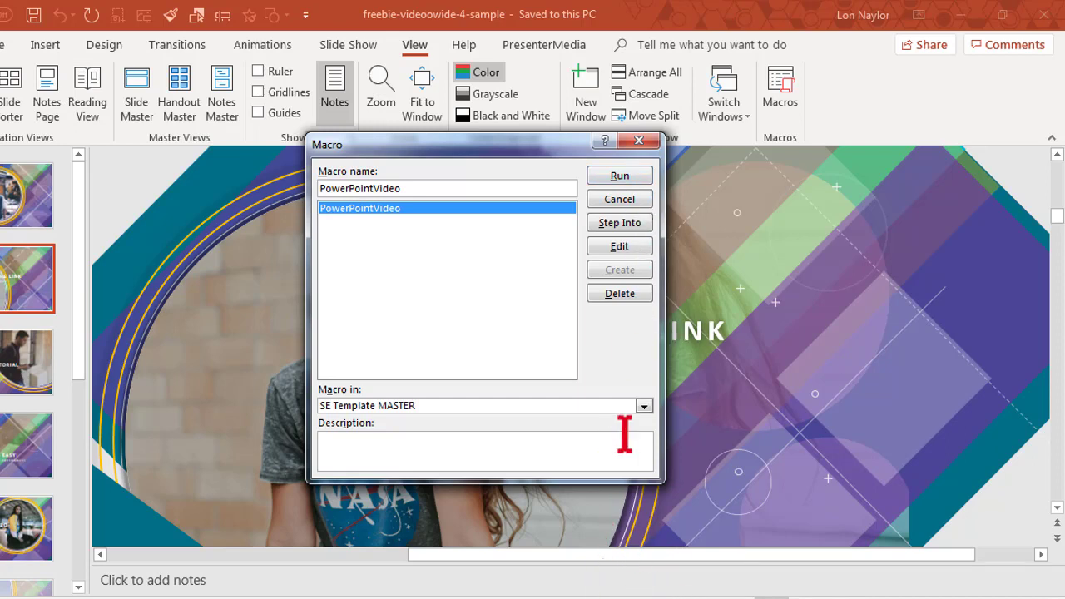
left_click(640, 140)
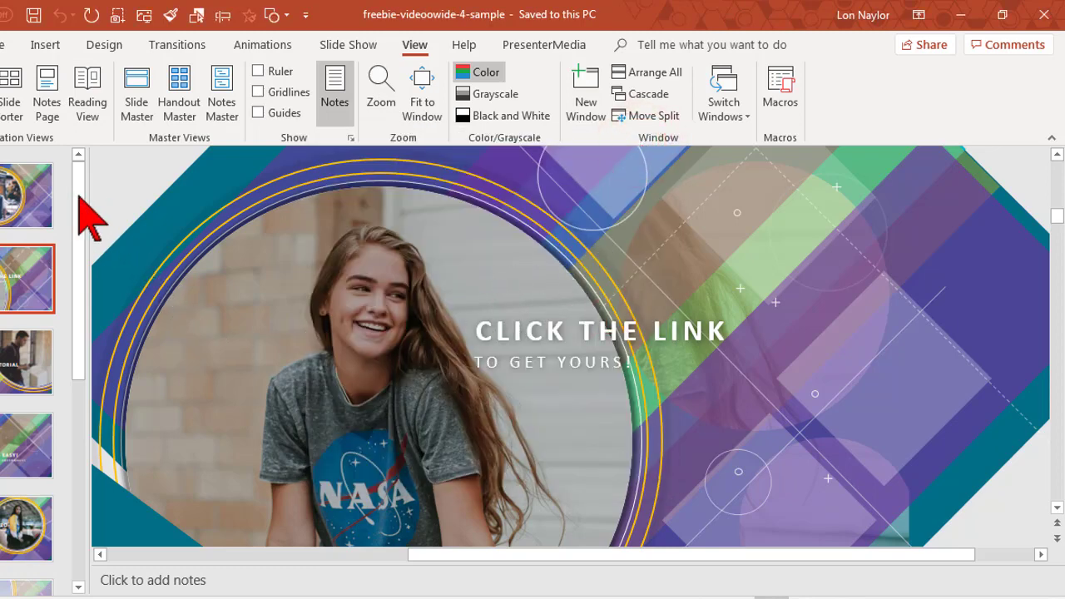
left_click_drag(78, 195, 79, 238)
left_click_drag(75, 291, 75, 176)
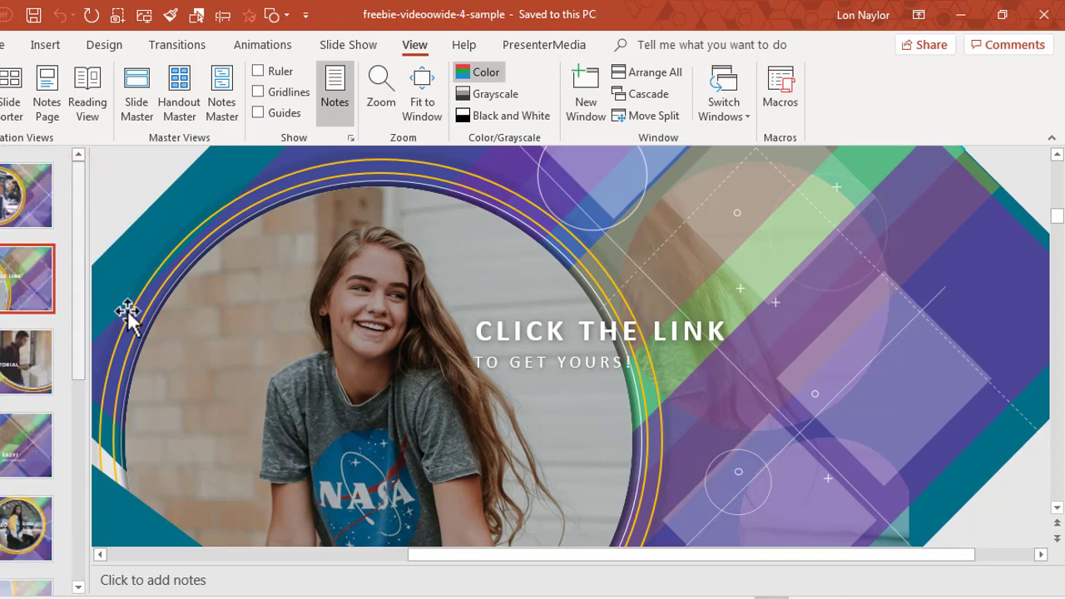
Minimize the open PowerPoint, Camtasia and browser windows and select the exported Your PowerPoint Video file on the desktop.
left_click(961, 14)
left_click(960, 14)
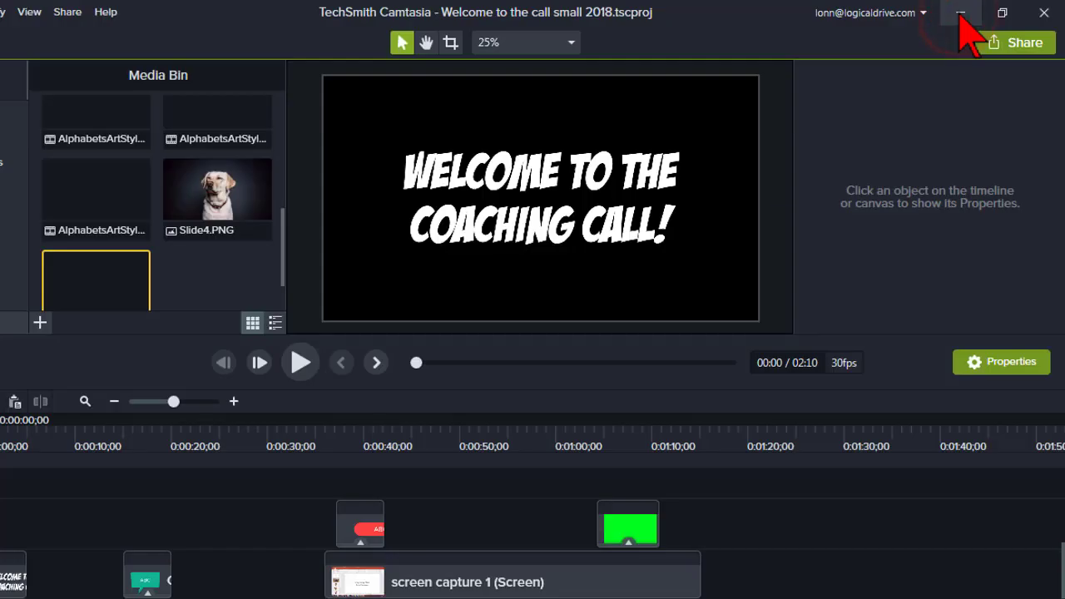
left_click(961, 14)
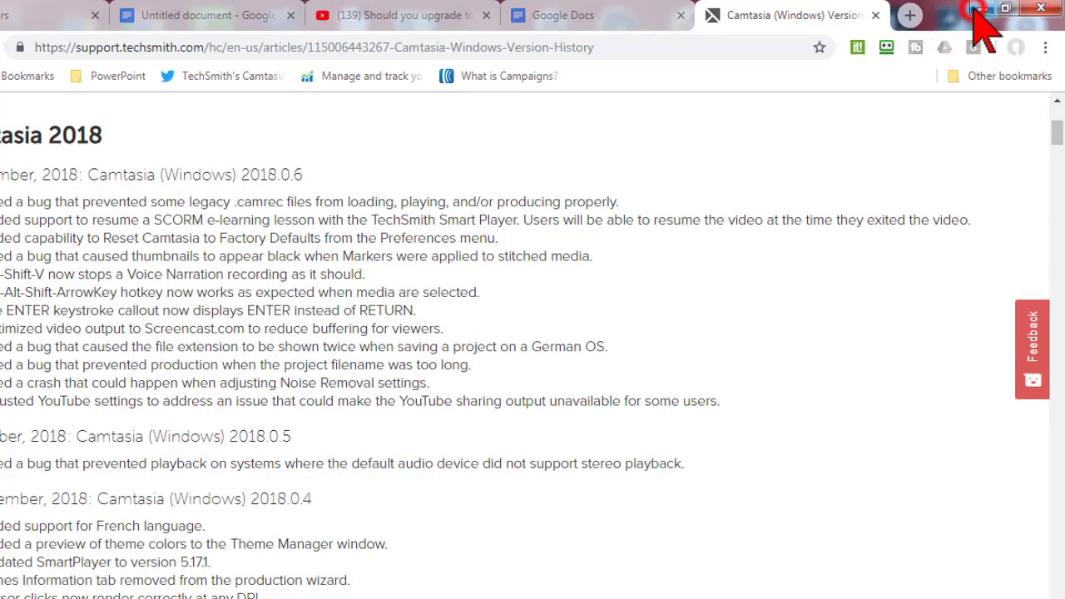
left_click(957, 10)
left_click(933, 177)
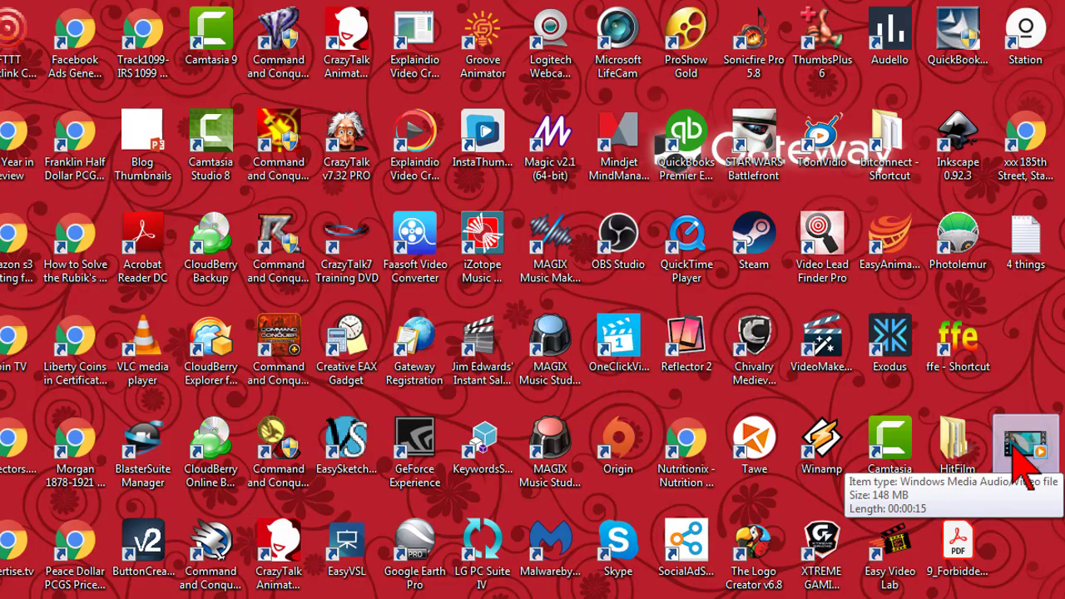
left_click(1022, 466)
Check the output path in the 60-fps-ppt-macro-code Notepad file against the Your PowerPoint Video file on the desktop.
mouse_move(406, 591)
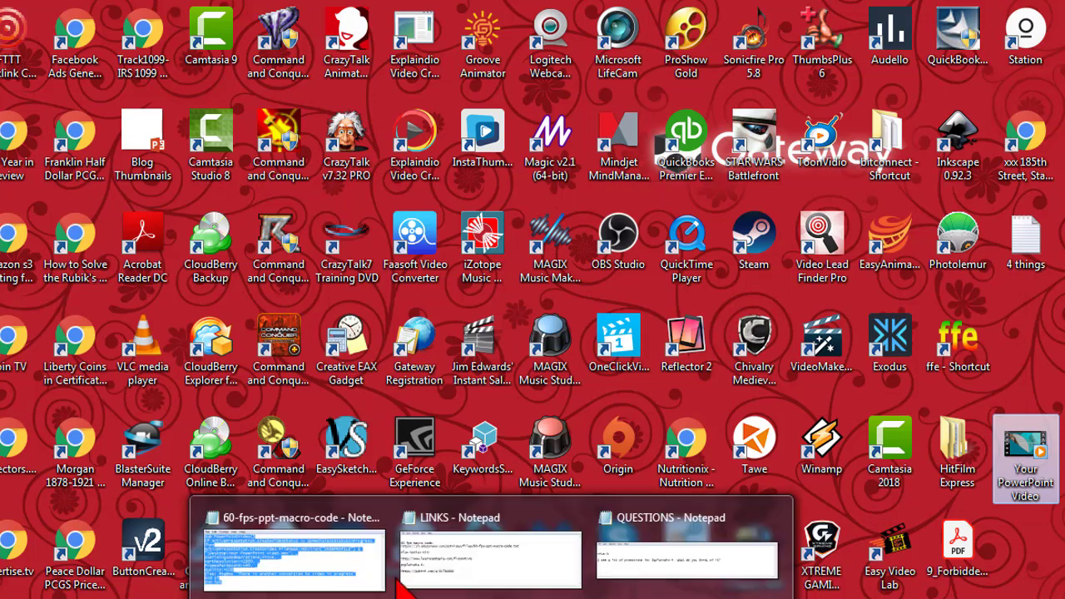
left_click(333, 552)
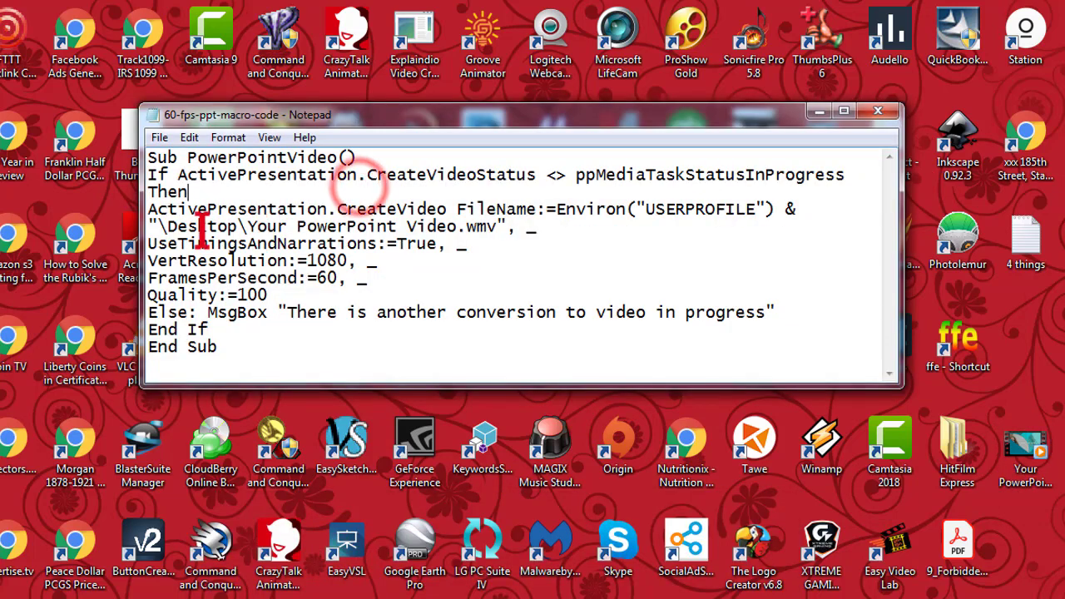
left_click_drag(167, 223, 459, 225)
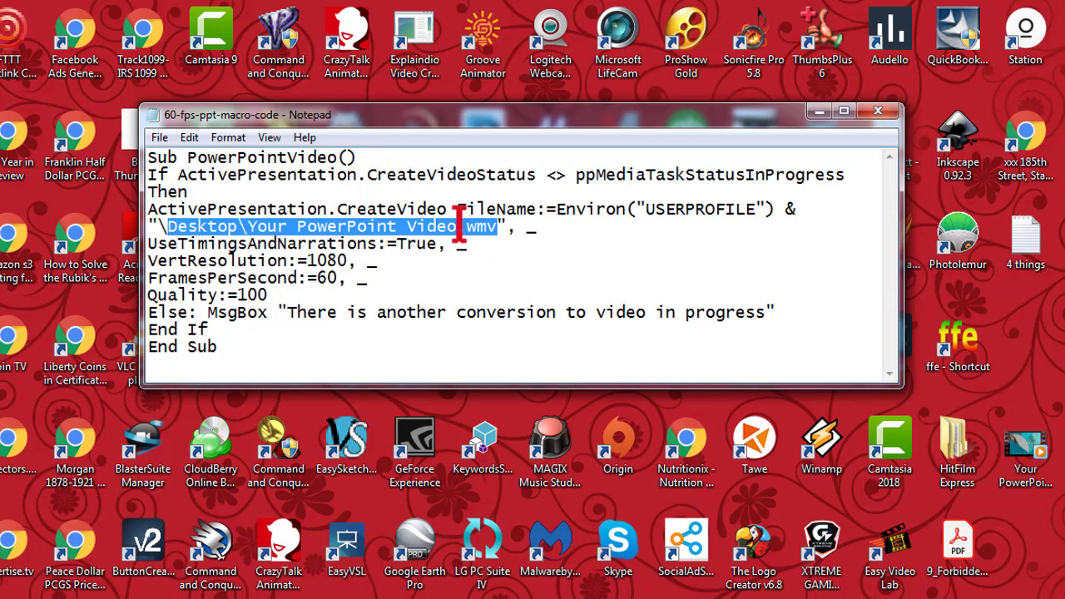
left_click(818, 110)
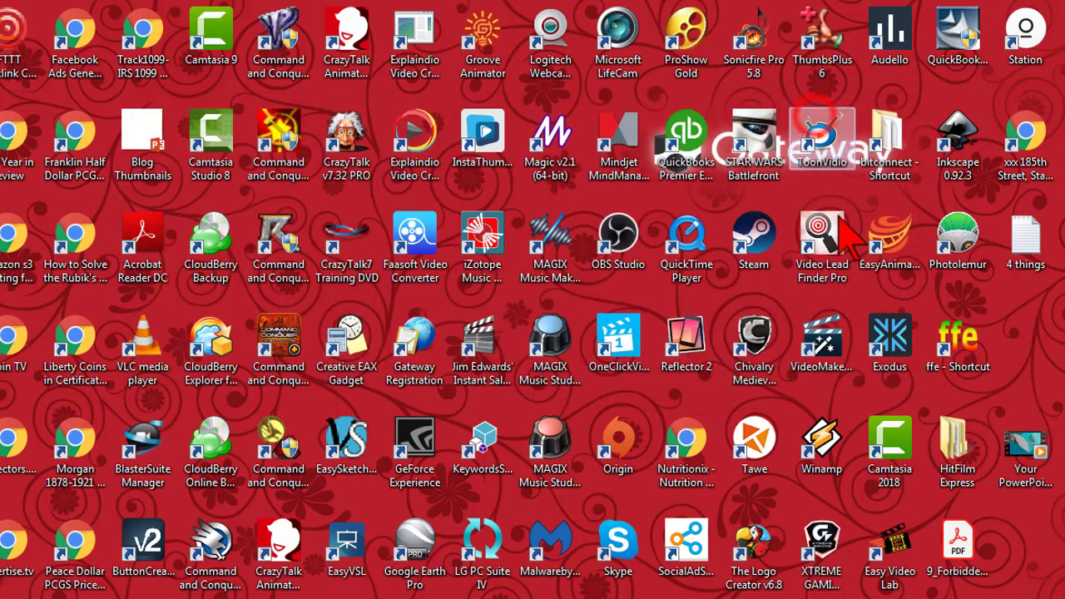
left_click(1024, 461)
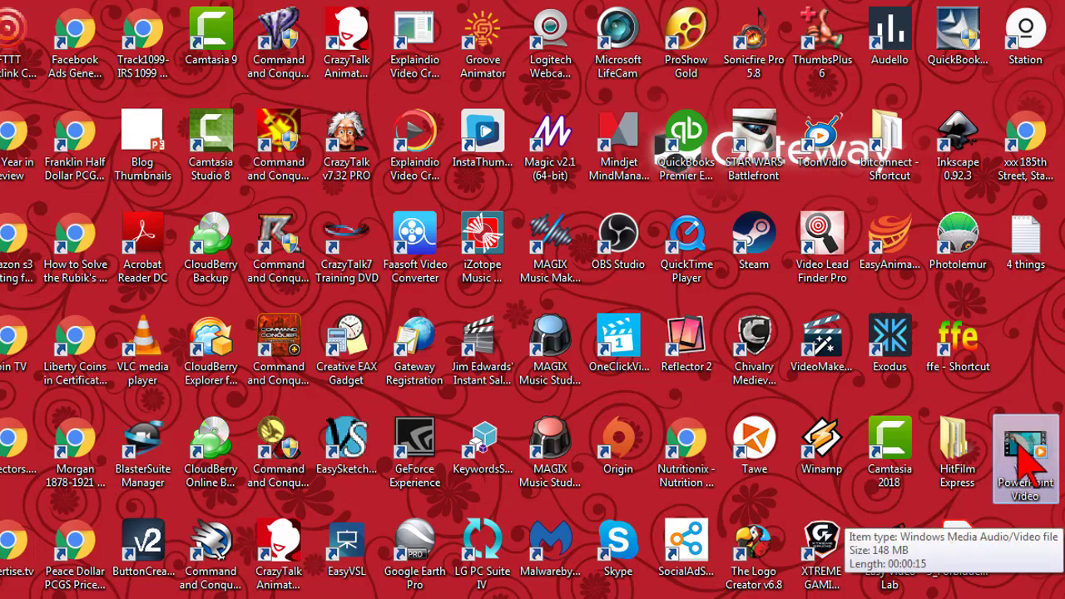
Bring up the Test MP 4 60fps folder and play the Test MP 4 60fps video.
mouse_move(154, 541)
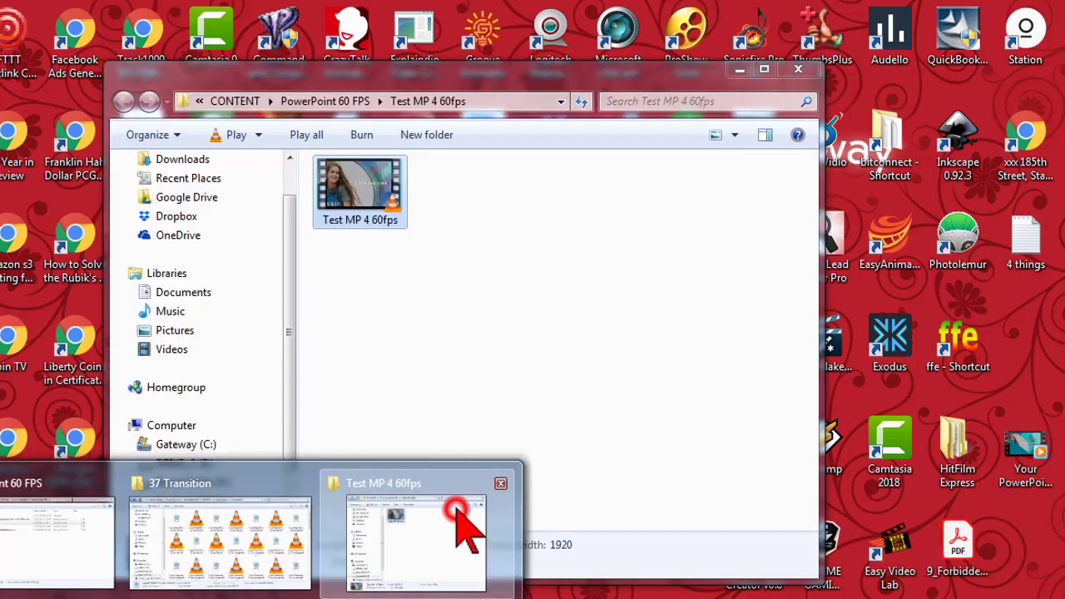
left_click(455, 509)
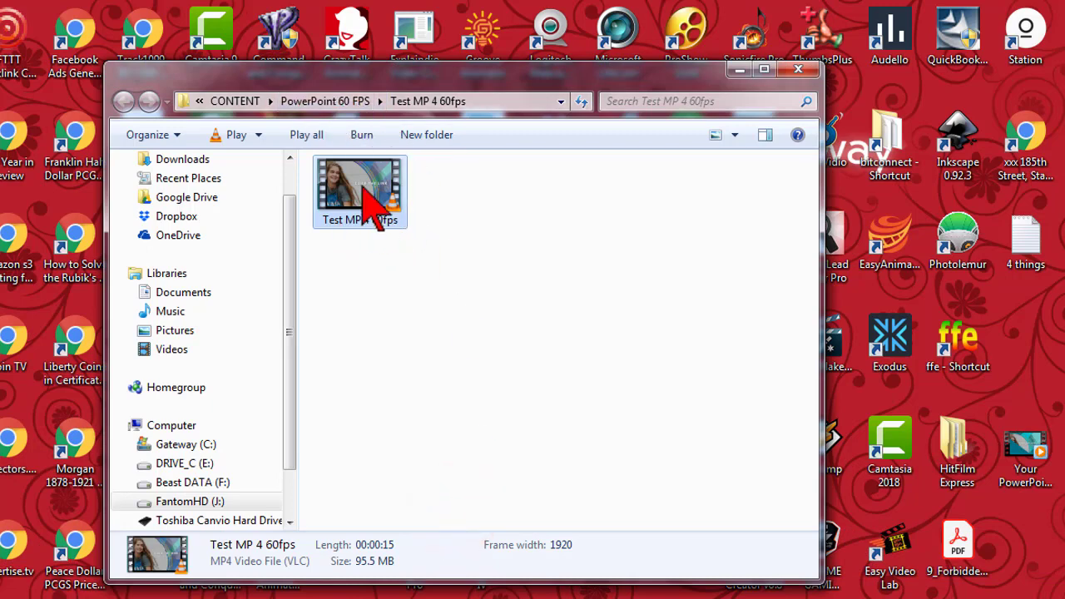
double_click(364, 202)
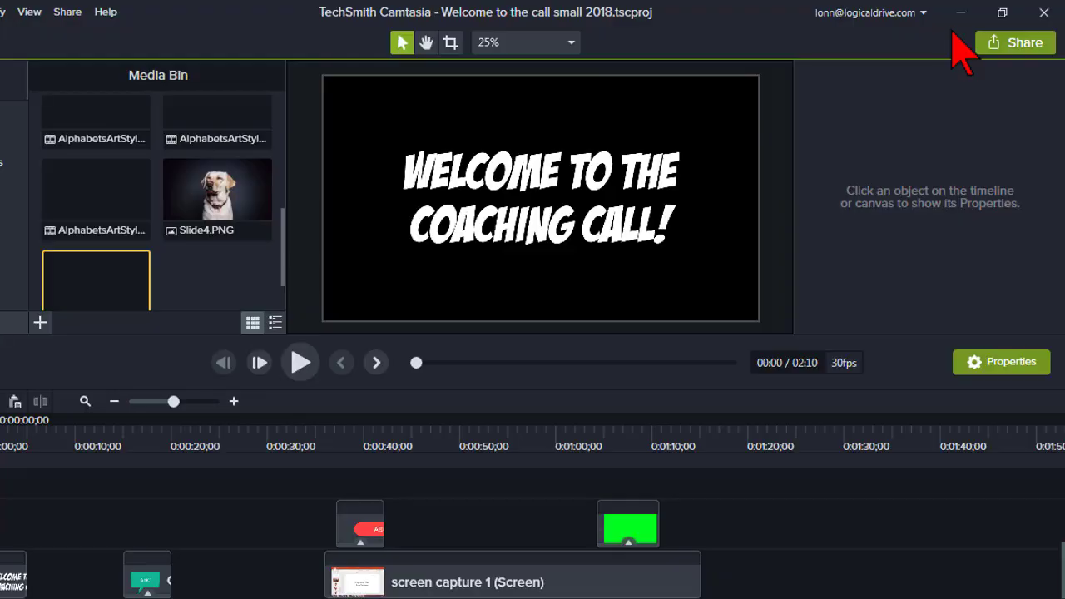
Shrink the Camtasia window to expose the desktop and import Your PowerPoint Video into the Media Bin.
left_click(1001, 14)
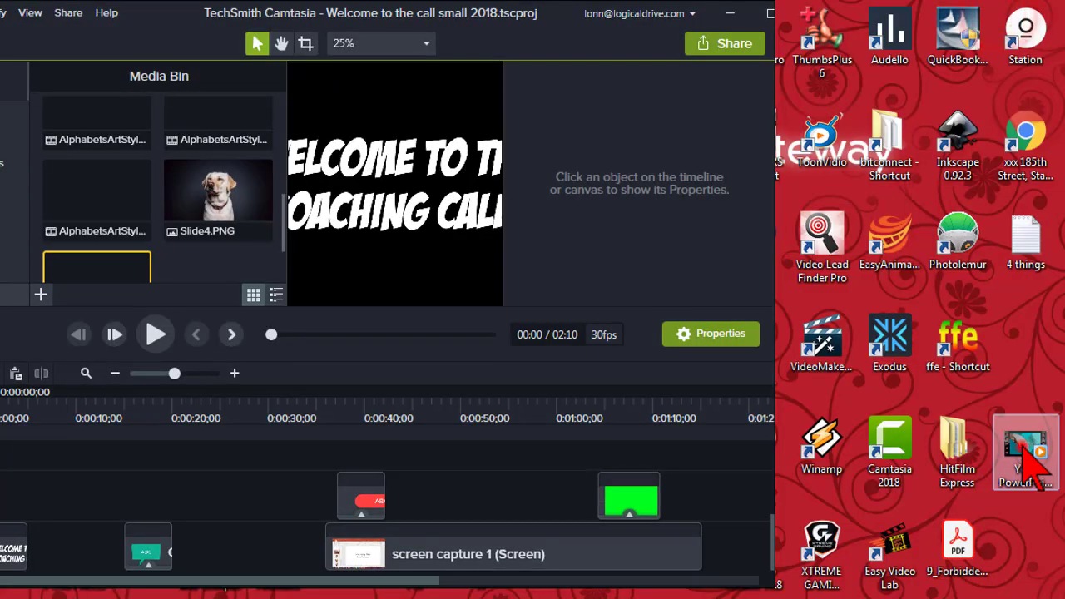
left_click_drag(1025, 448, 198, 251)
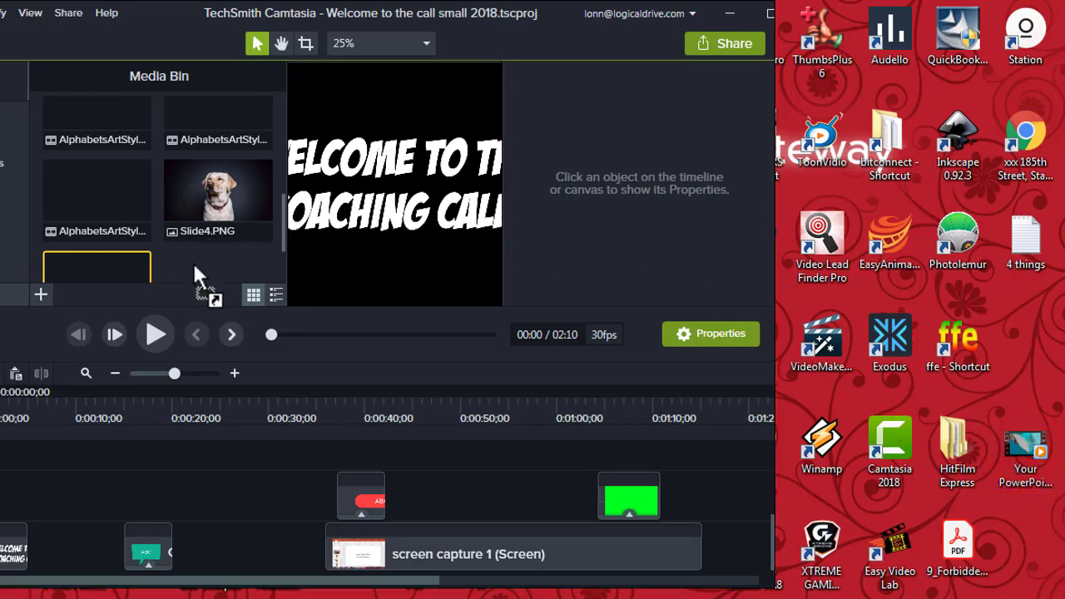
left_click_drag(194, 266, 194, 266)
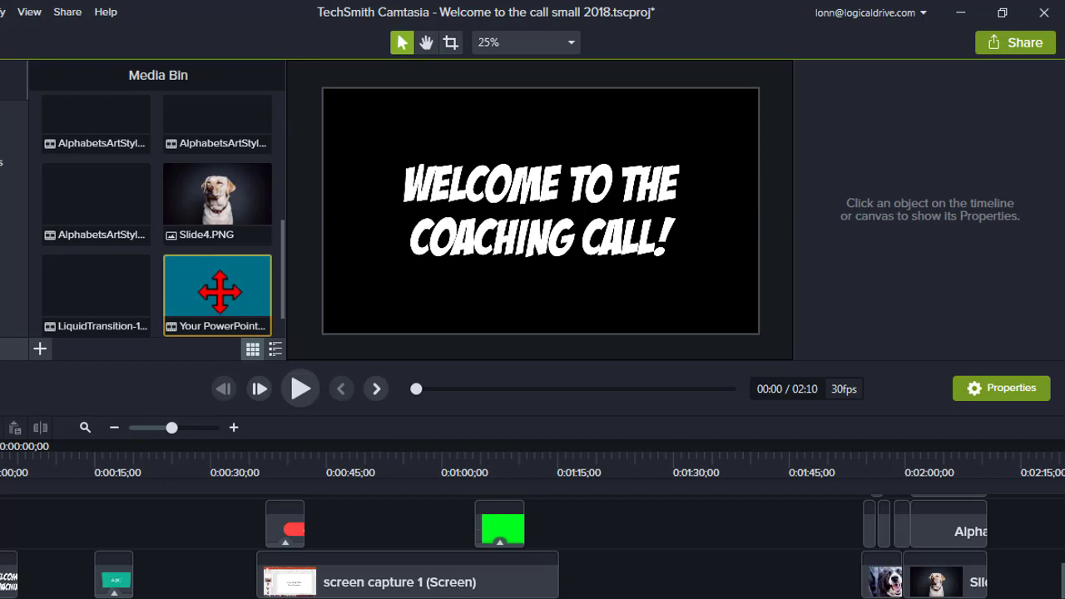
Add Your PowerPoint Video to the timeline at about 2:14 and convert the entire project to 60 FPS.
left_click(1021, 472)
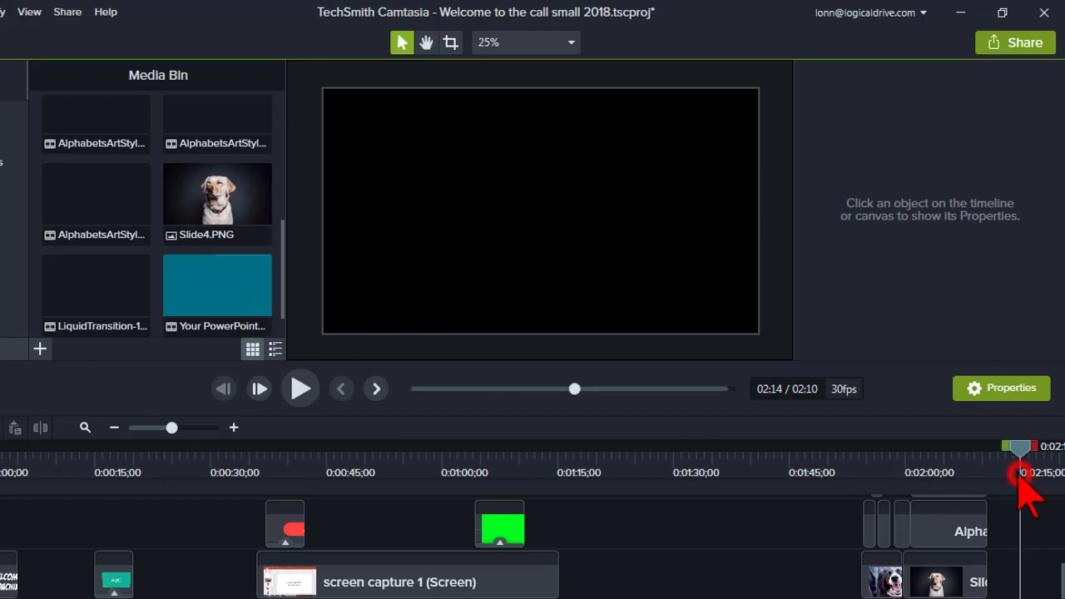
right_click(204, 307)
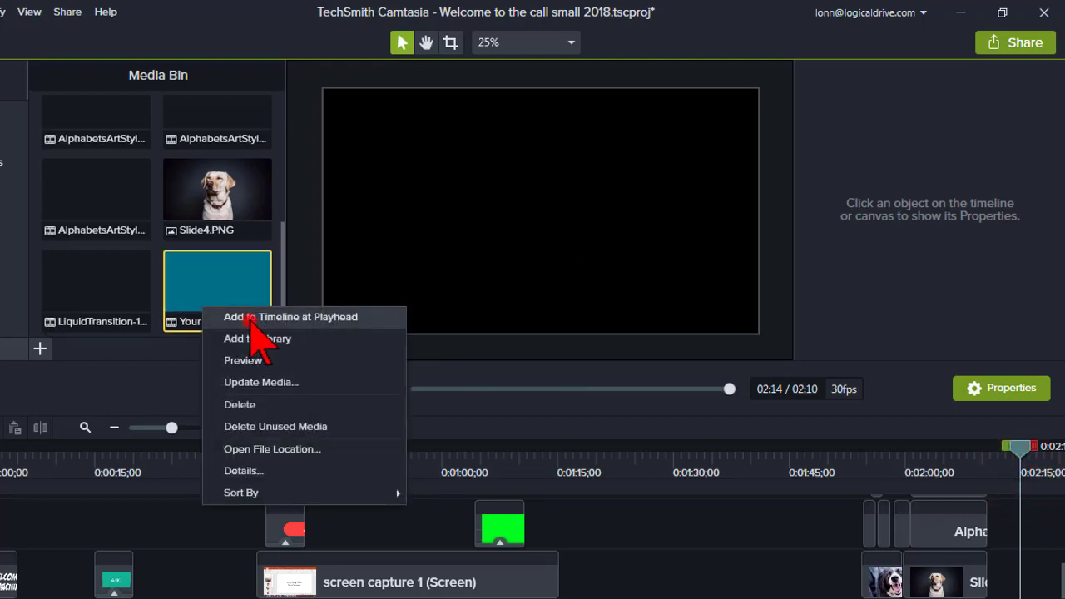
left_click(247, 317)
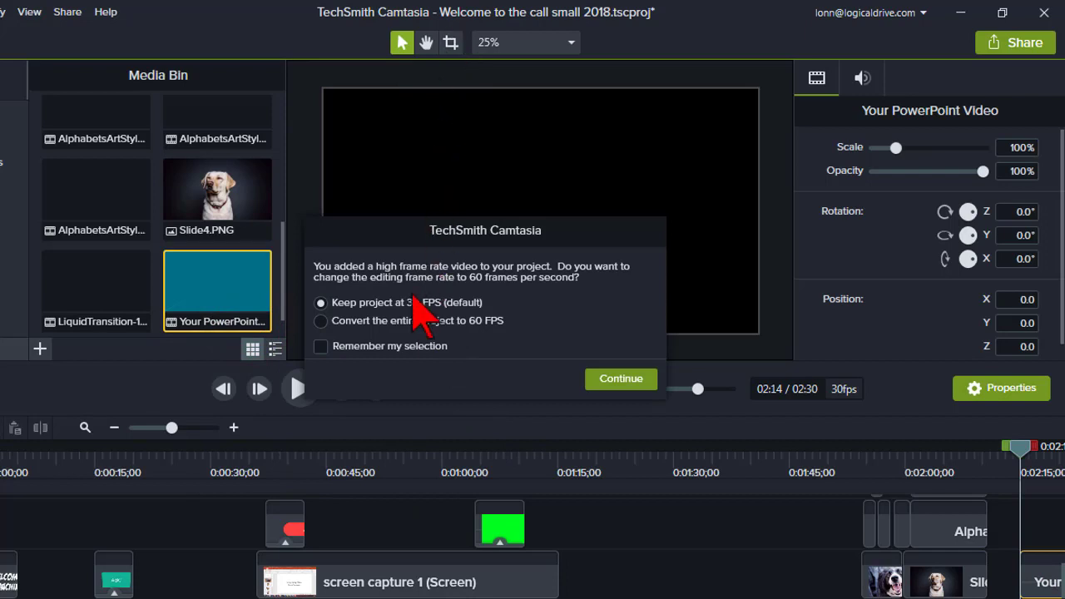
left_click(348, 324)
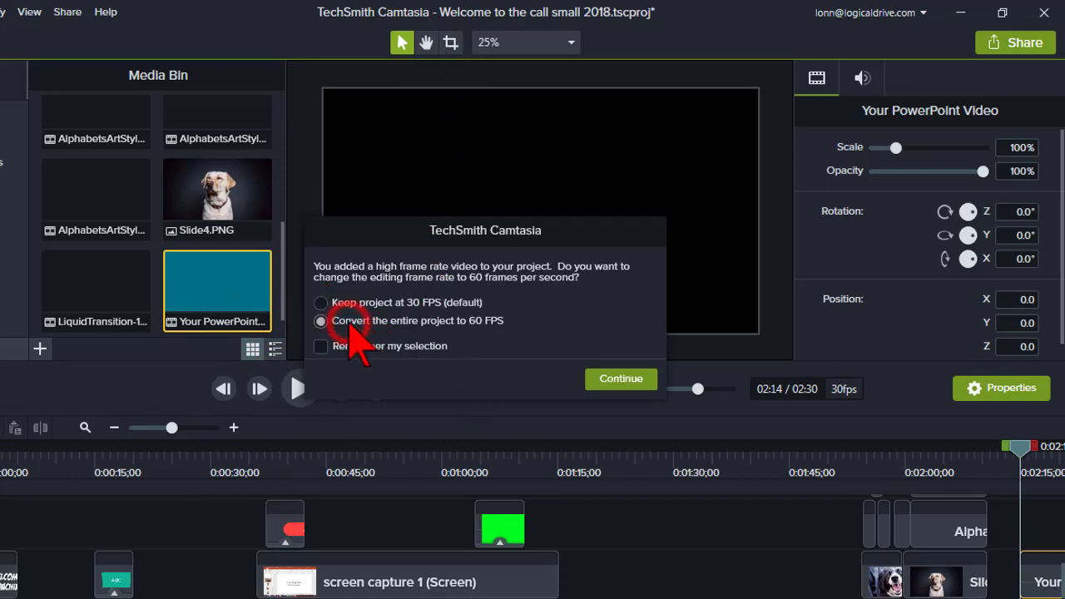
left_click(620, 381)
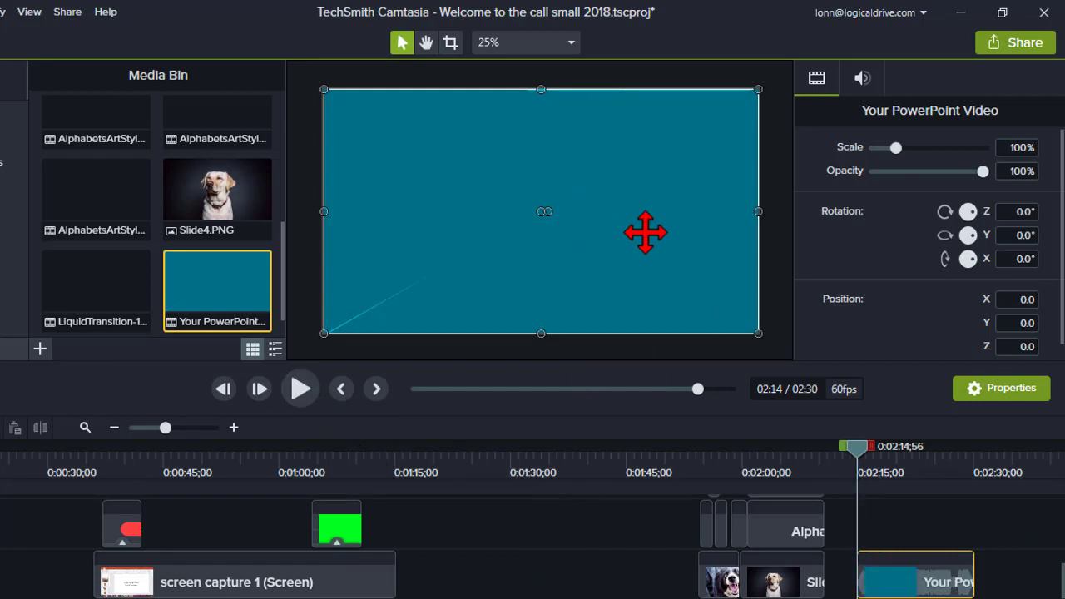
Play the start of the Your PowerPoint Video clip on the timeline and pause it.
left_click(300, 388)
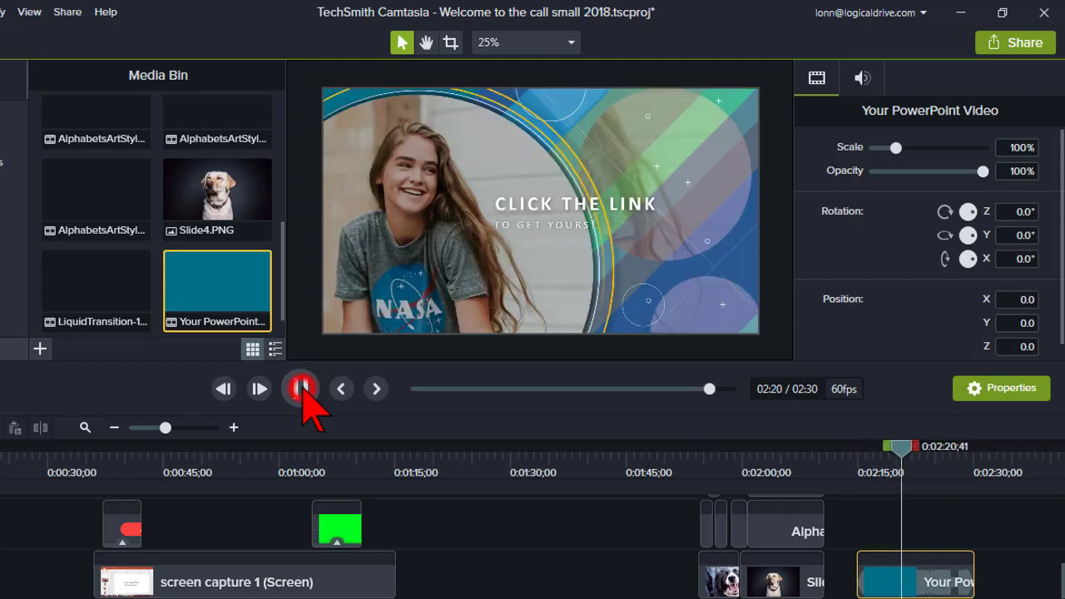
left_click(301, 388)
Check the computer's performance and process memory usage in Windows Task Manager and minimize it.
left_click(483, 242)
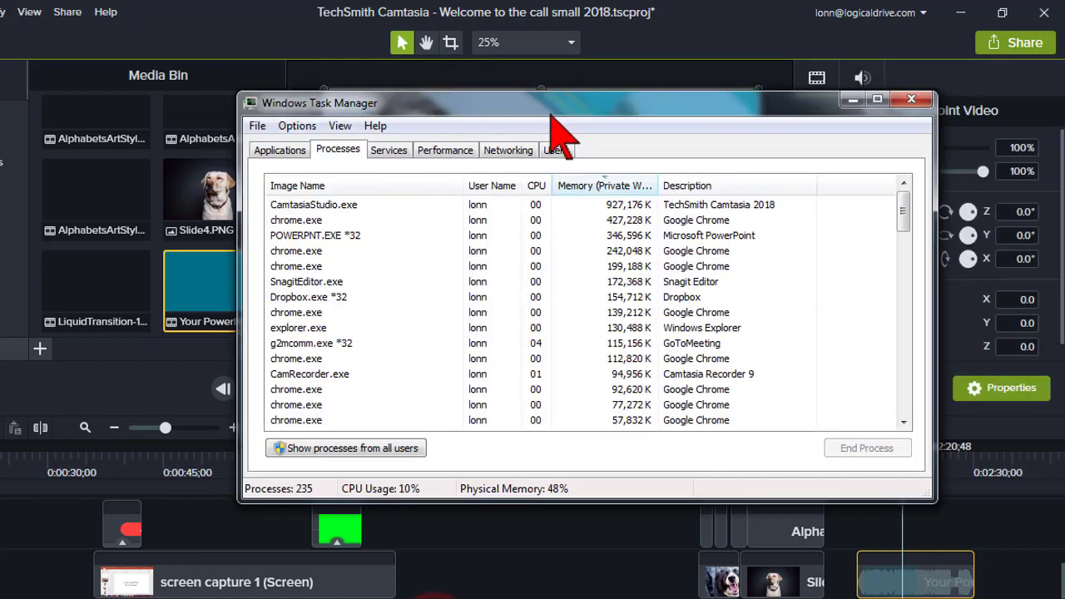
left_click_drag(542, 109, 493, 116)
left_click(404, 158)
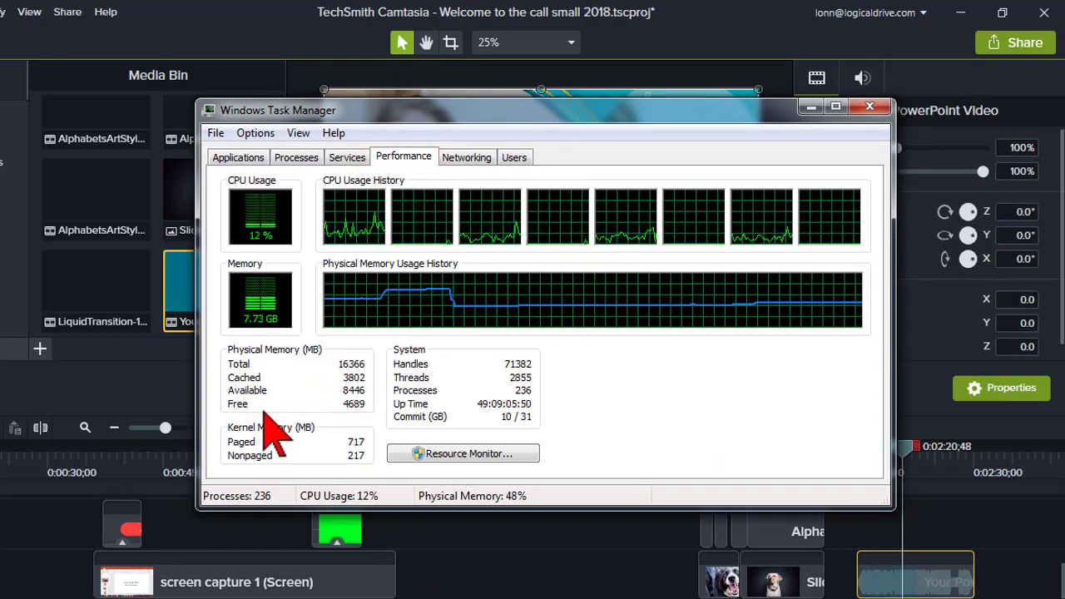
left_click(296, 157)
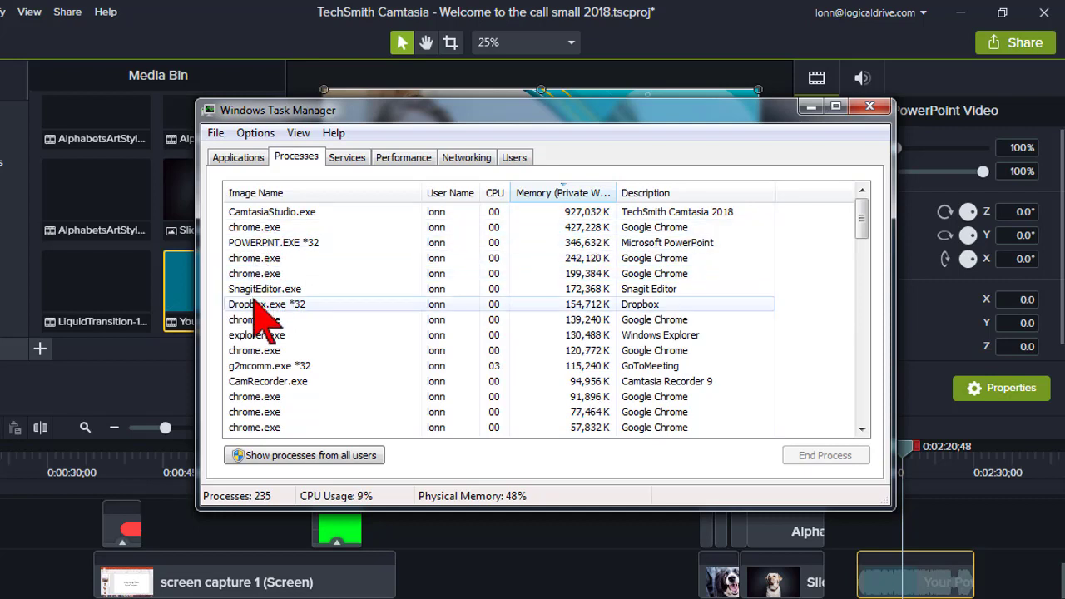
left_click(808, 105)
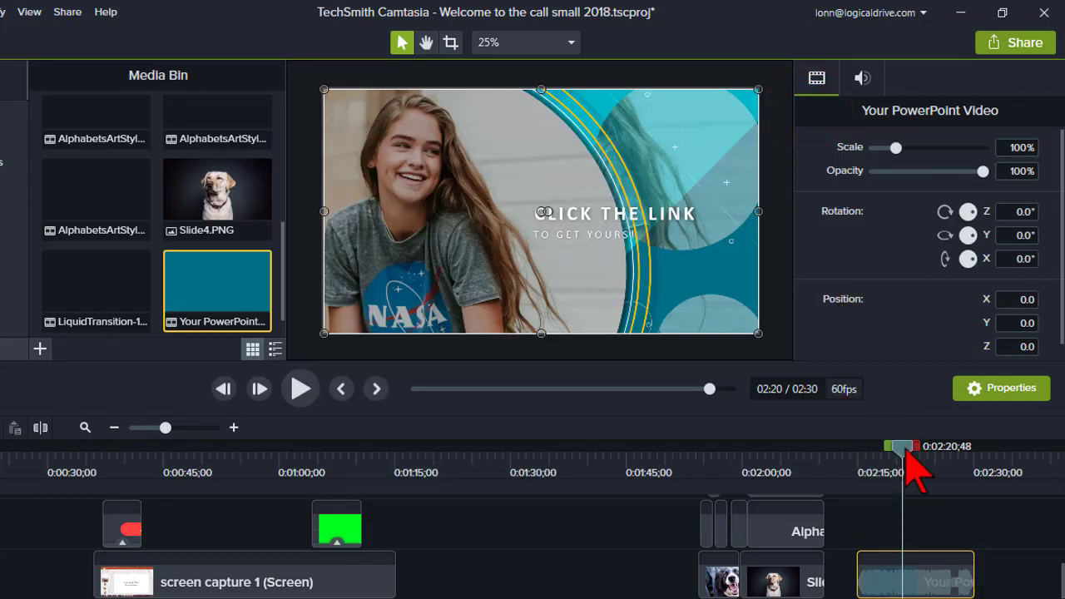
Scrub the playhead back and forth through the Your PowerPoint Video clip to preview its slides.
left_click_drag(911, 468, 877, 455)
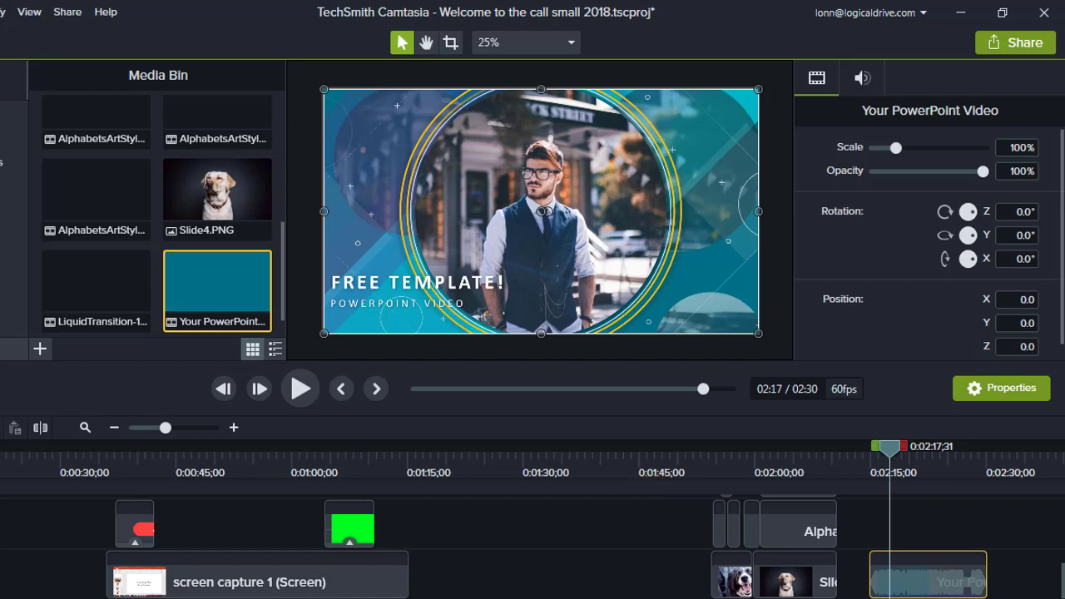
mouse_move(266, 598)
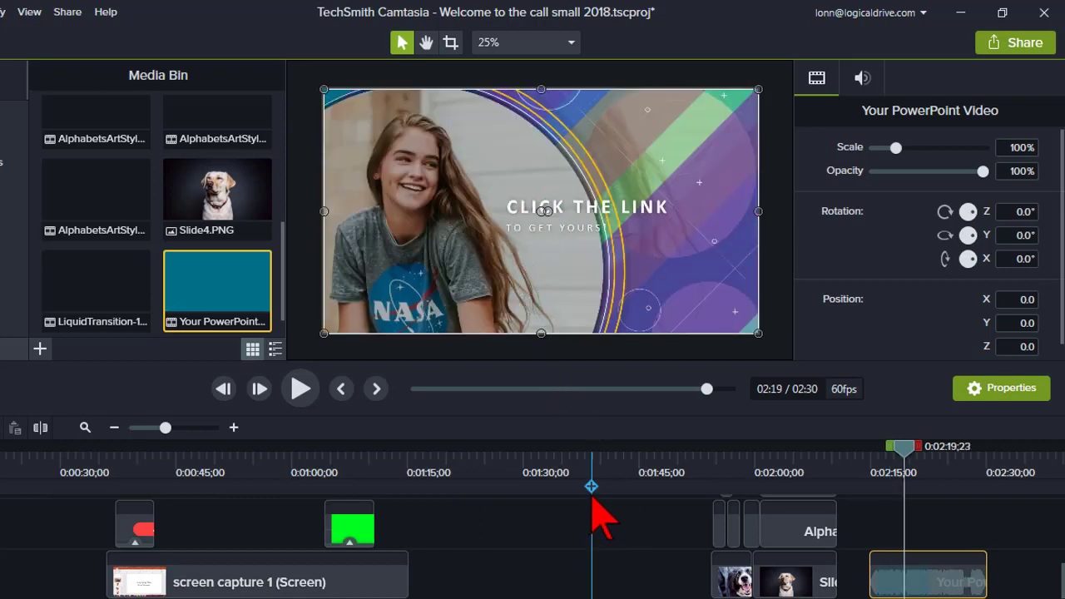
left_click_drag(869, 459, 894, 476)
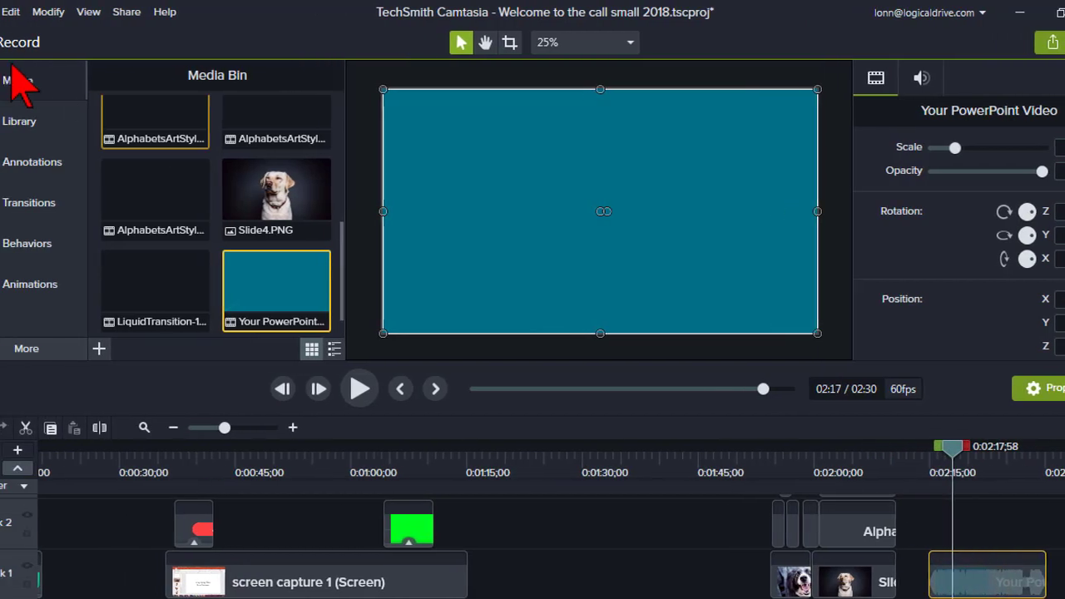
Start producing the project to a local file with Custom production settings in the MP4 - Smart Player (HTML5) format.
left_click(133, 11)
left_click(134, 12)
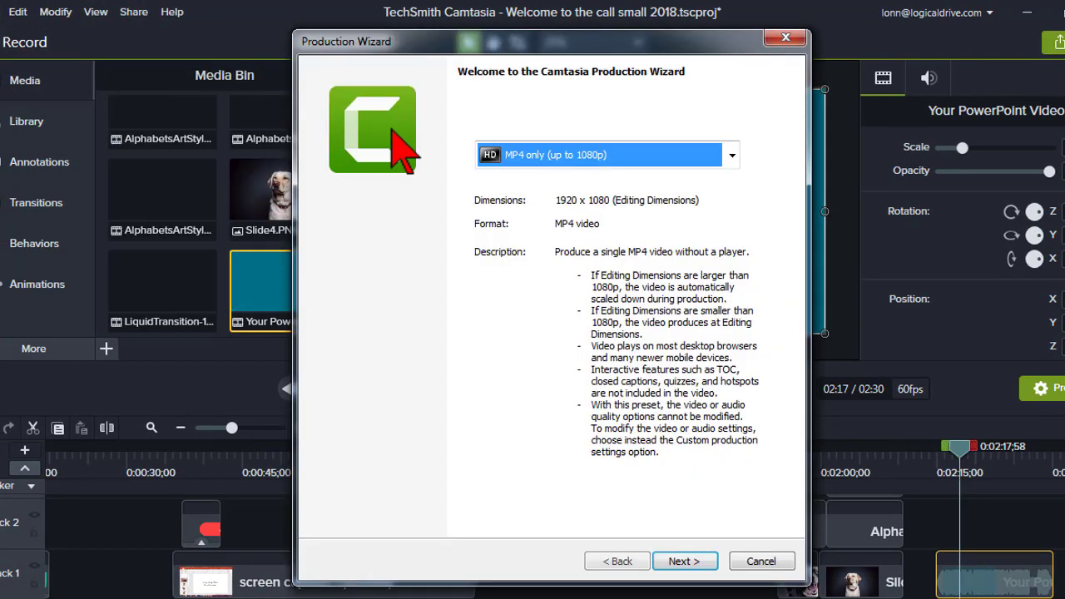
left_click(732, 155)
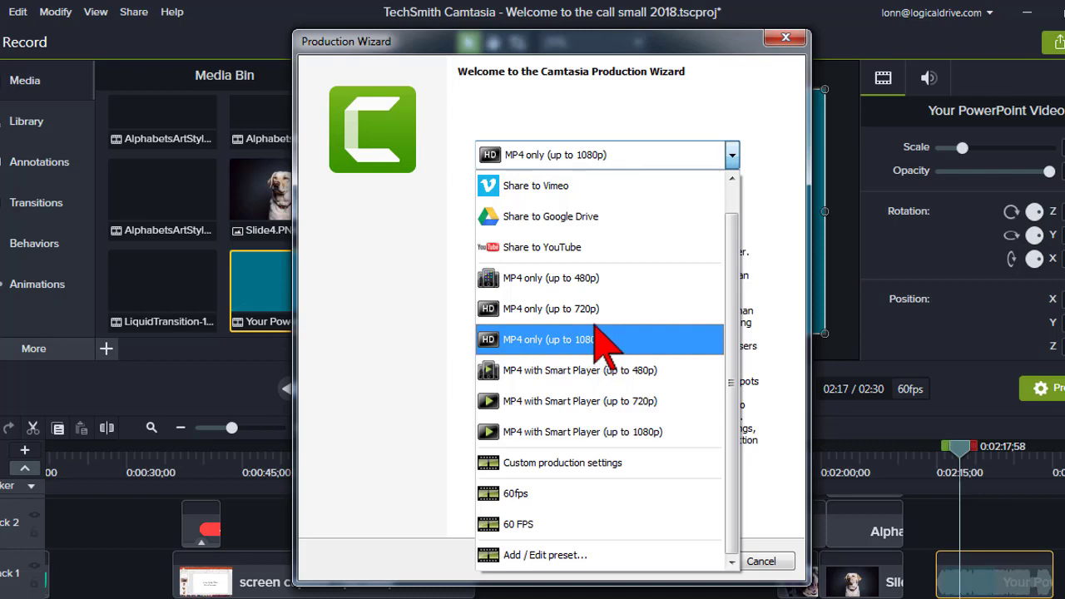
left_click(601, 459)
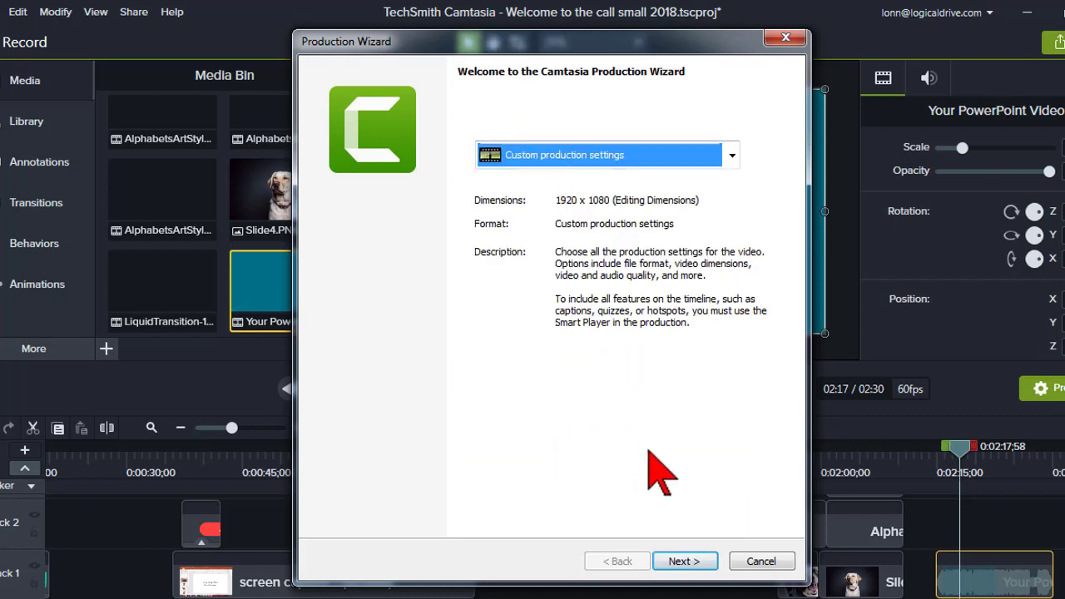
left_click(684, 561)
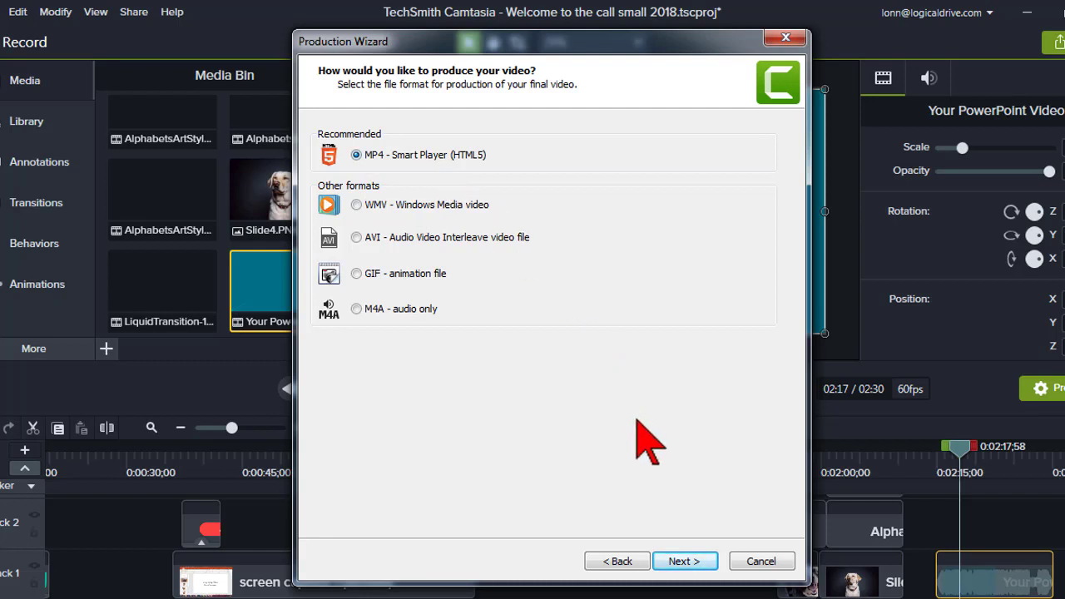
left_click(687, 561)
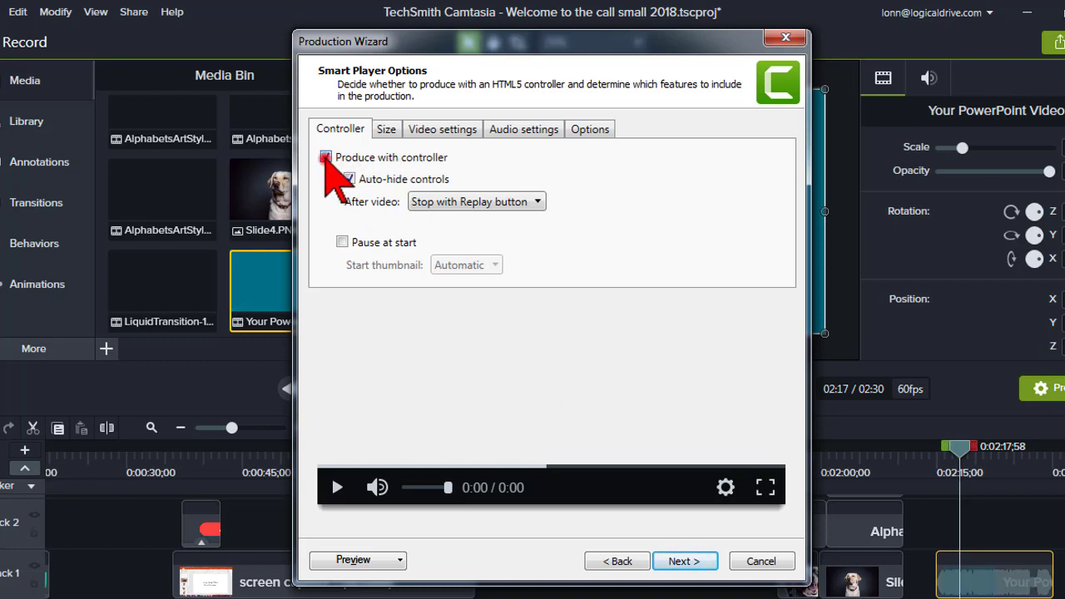
Turn off Produce with controller for the custom production and check the video size.
left_click(325, 157)
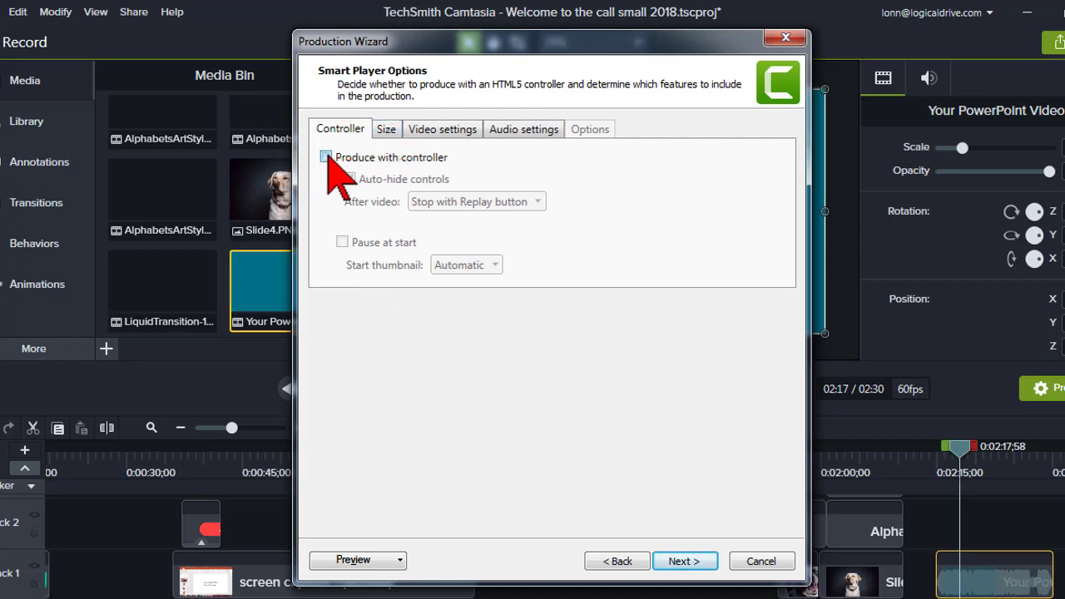
left_click(387, 131)
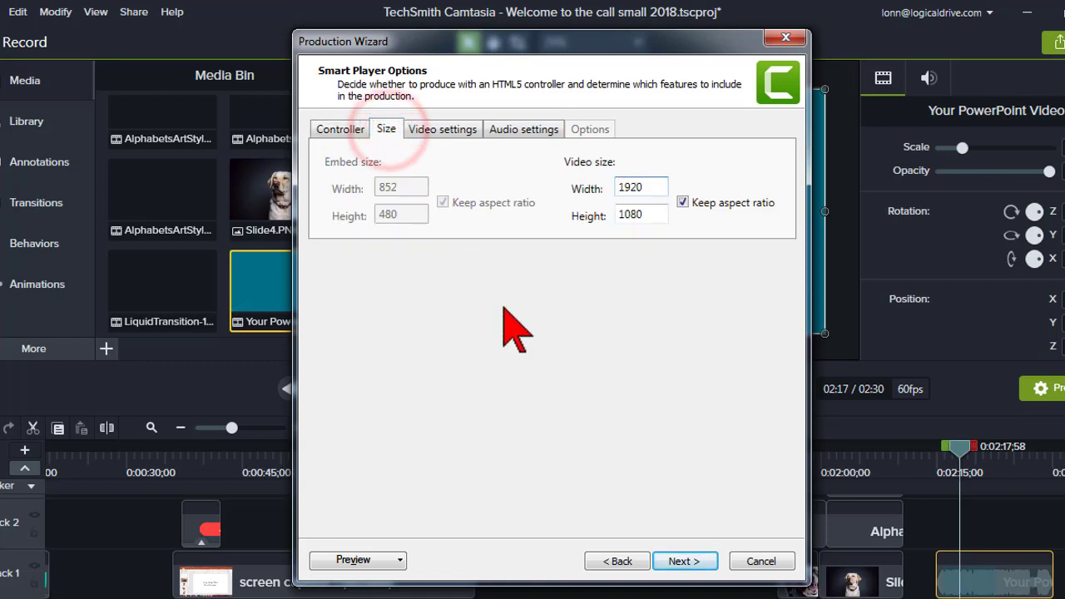
left_click(339, 130)
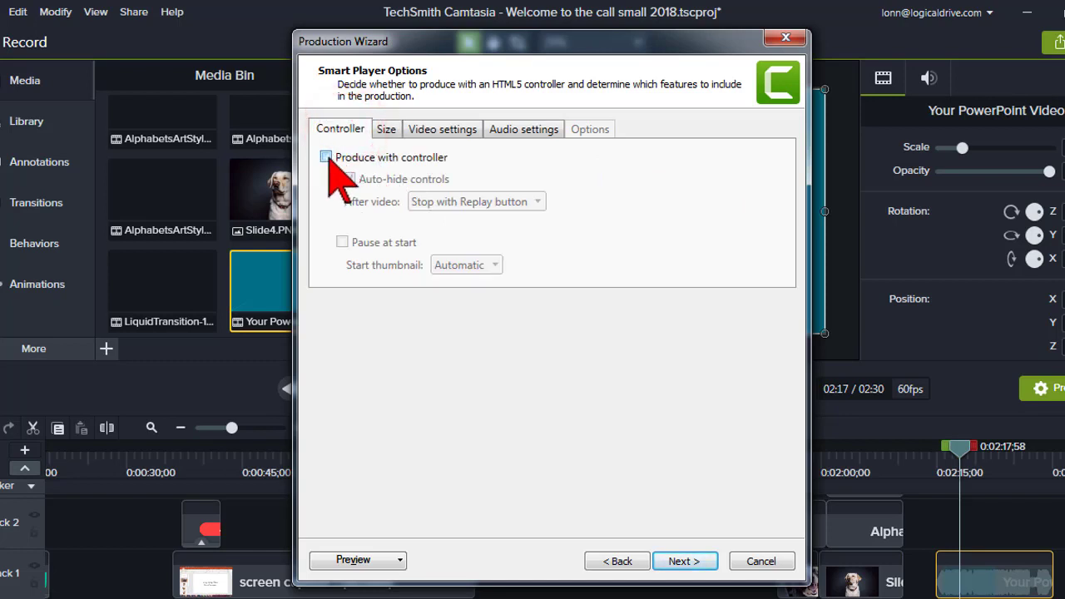
left_click(385, 127)
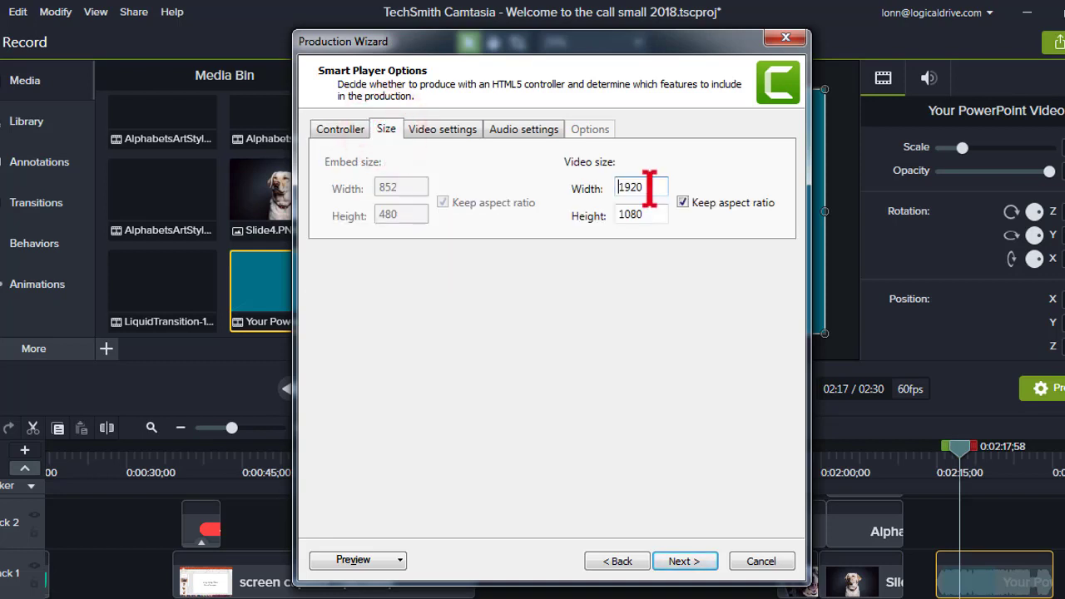
Review the available frame rates in the video settings and cancel the custom production.
left_click(470, 131)
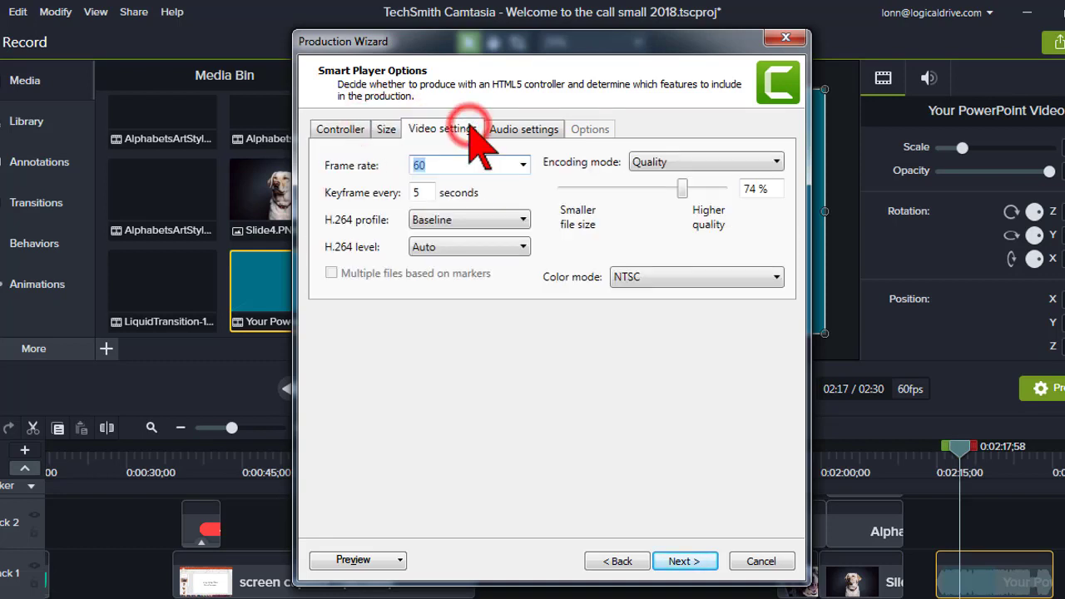
left_click(523, 163)
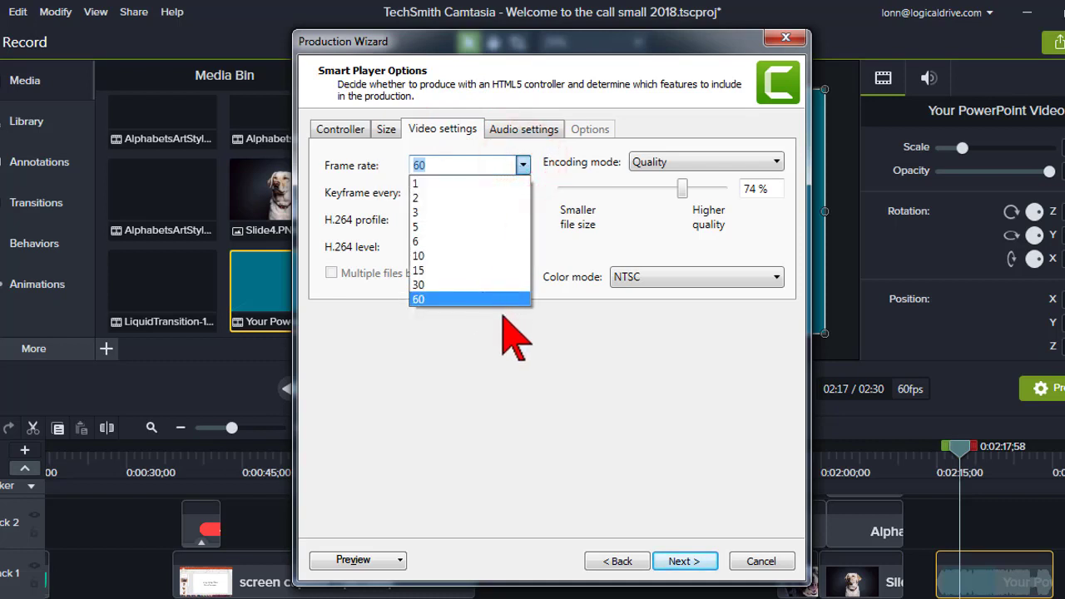
left_click(531, 368)
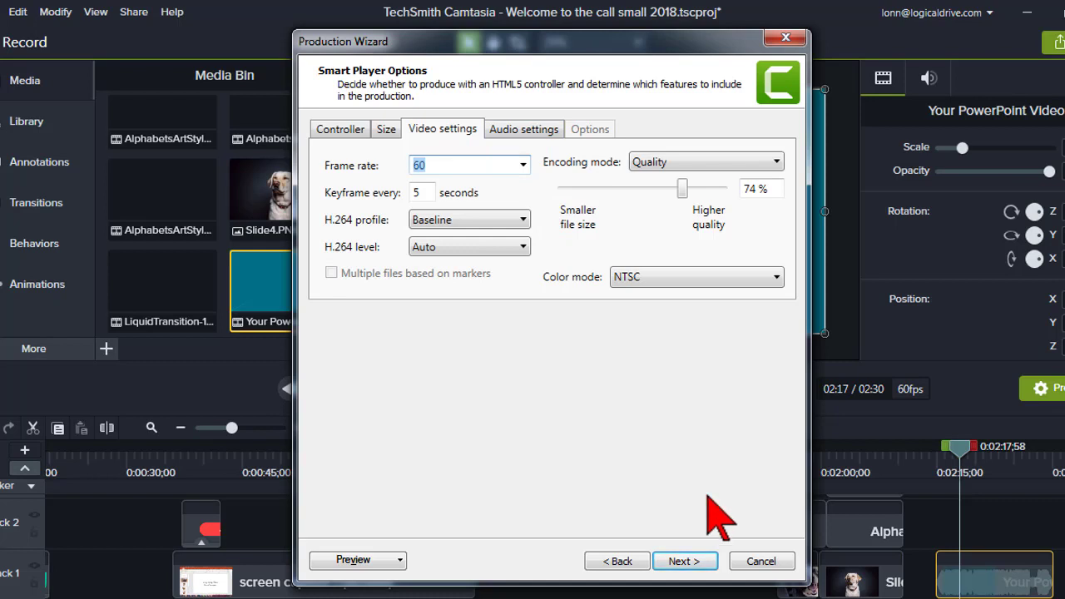
left_click(747, 563)
Start a new local-file production preset named test in the MP4 - Smart Player (HTML5) format.
left_click(133, 12)
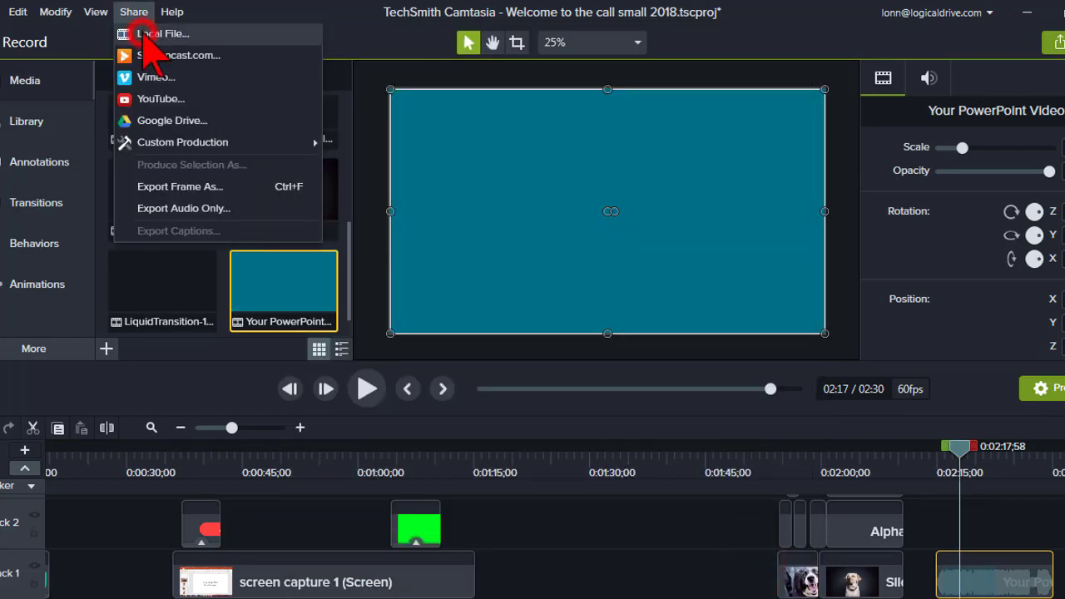
left_click(141, 35)
left_click(733, 157)
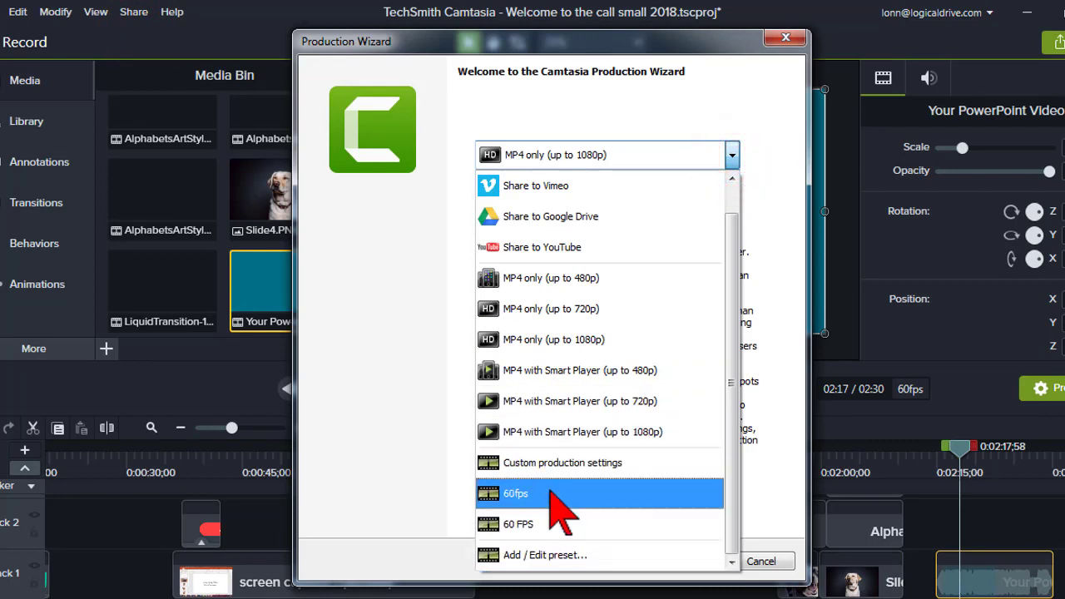
left_click(563, 556)
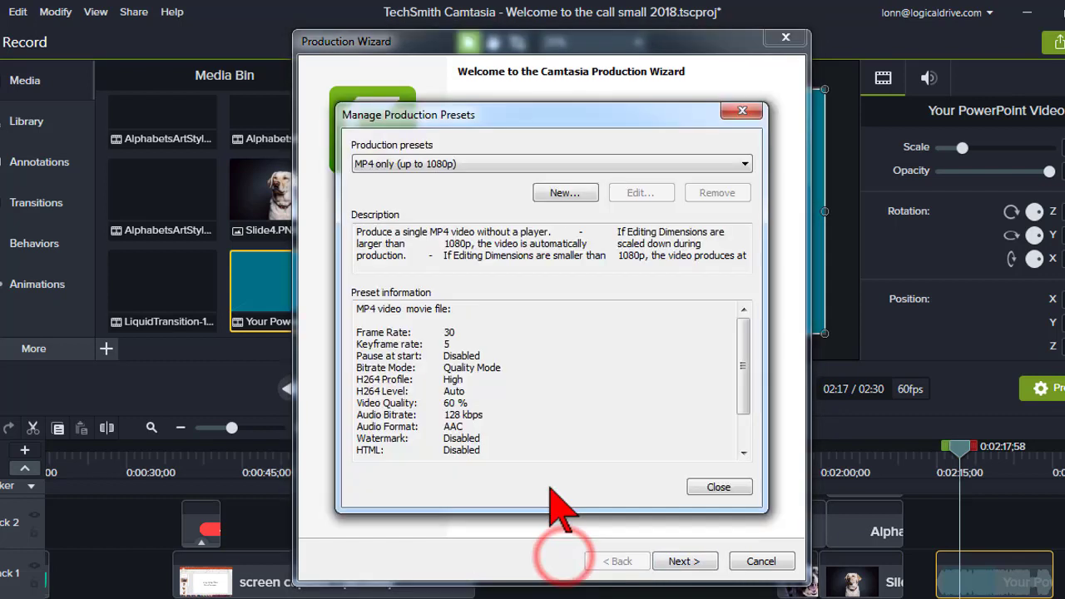
left_click(572, 193)
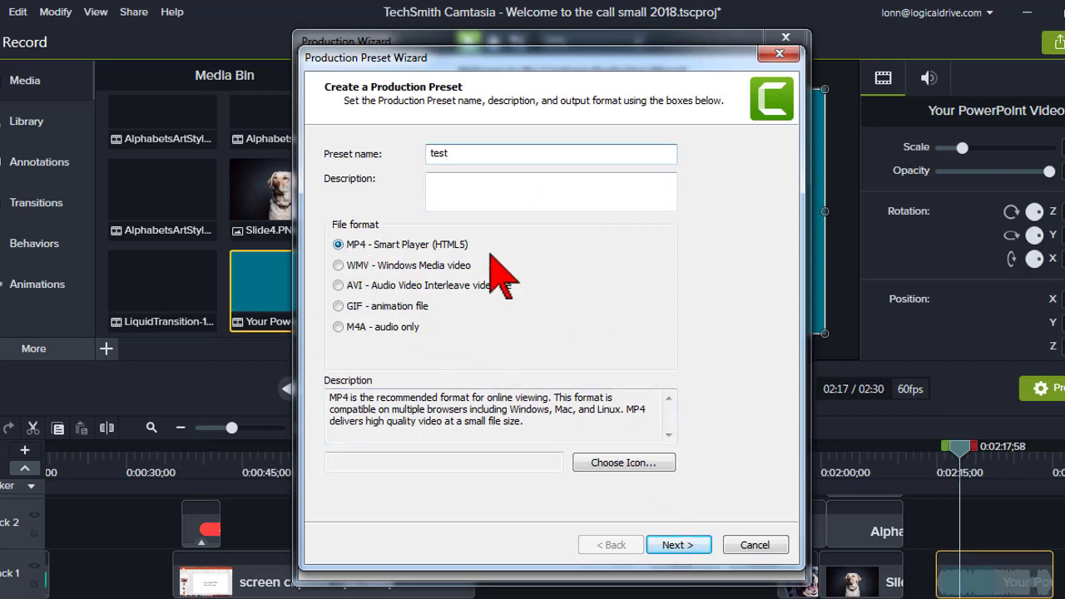
left_click(678, 545)
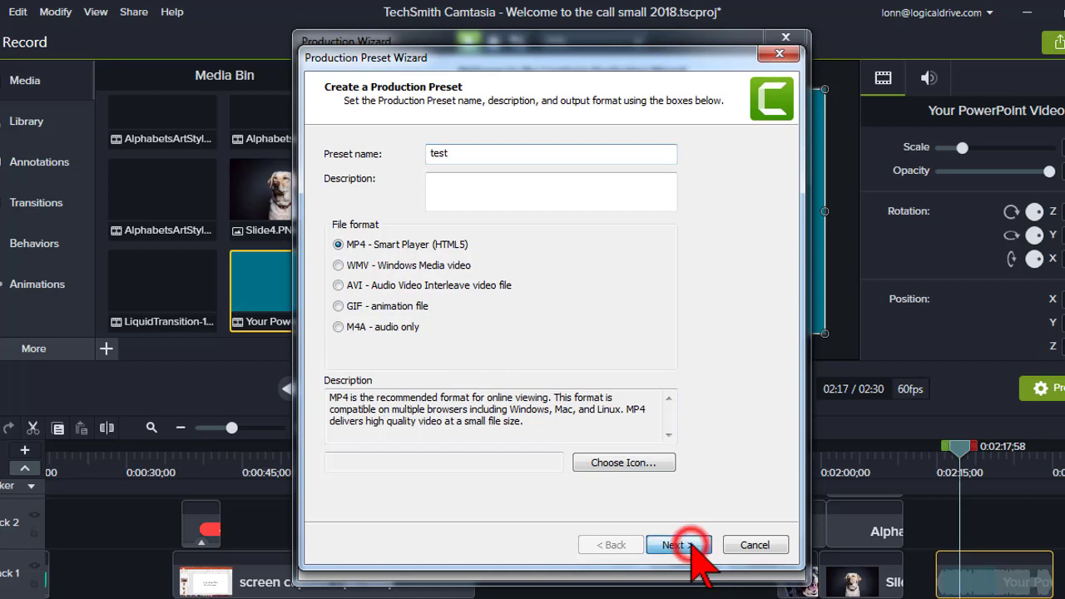
Turn off Produce with controller for the test preset and check its size and video settings.
left_click(332, 173)
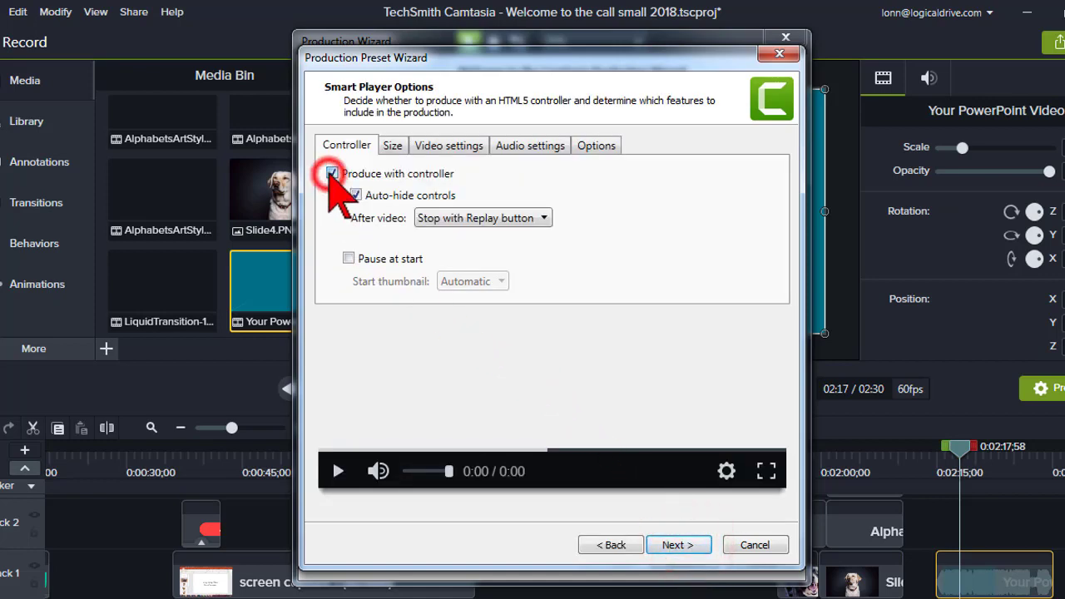
left_click(393, 148)
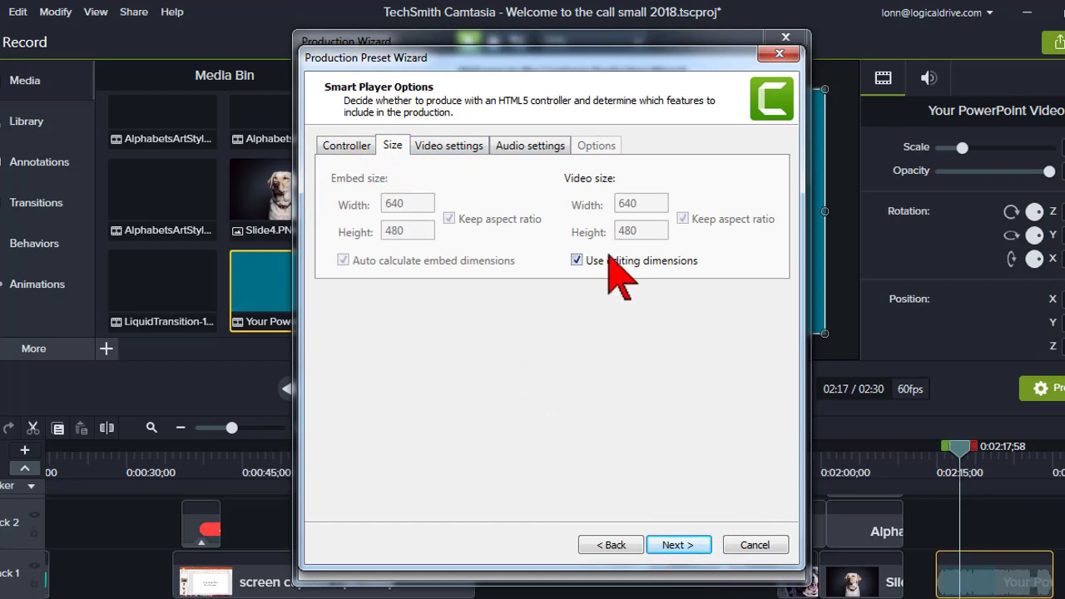
left_click(472, 148)
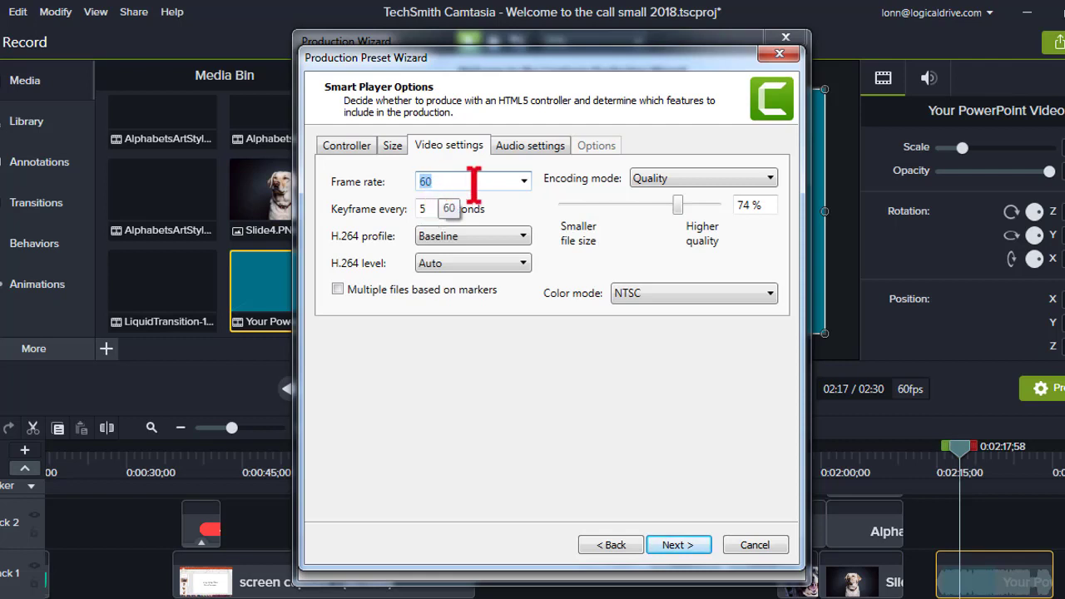
Enable Encode audio for the test preset to review the available bit rates, and cancel the preset setup.
left_click(532, 145)
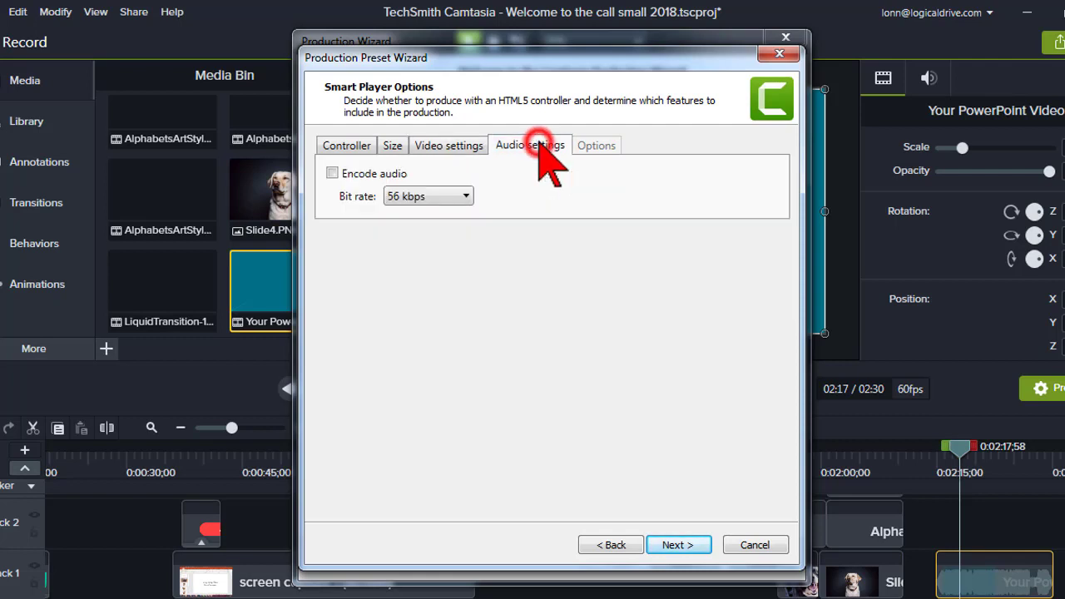
left_click(467, 195)
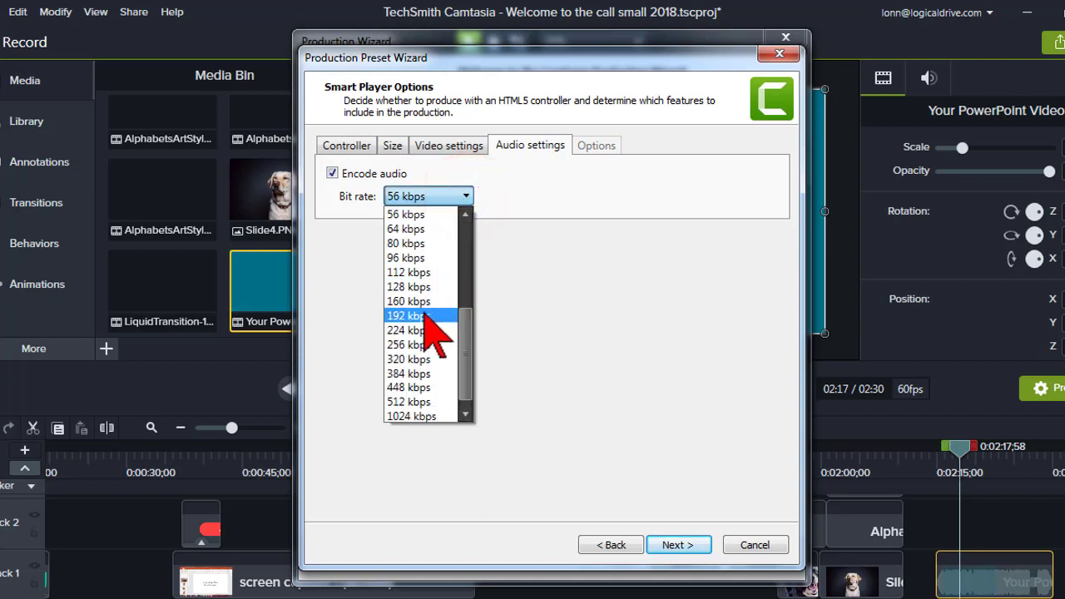
left_click(602, 321)
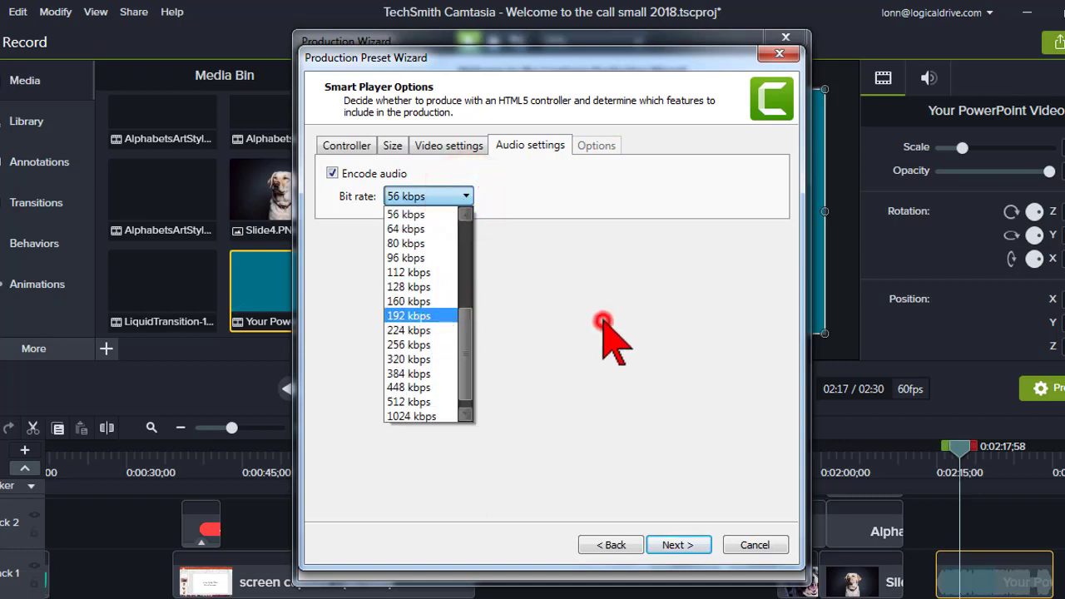
left_click(755, 544)
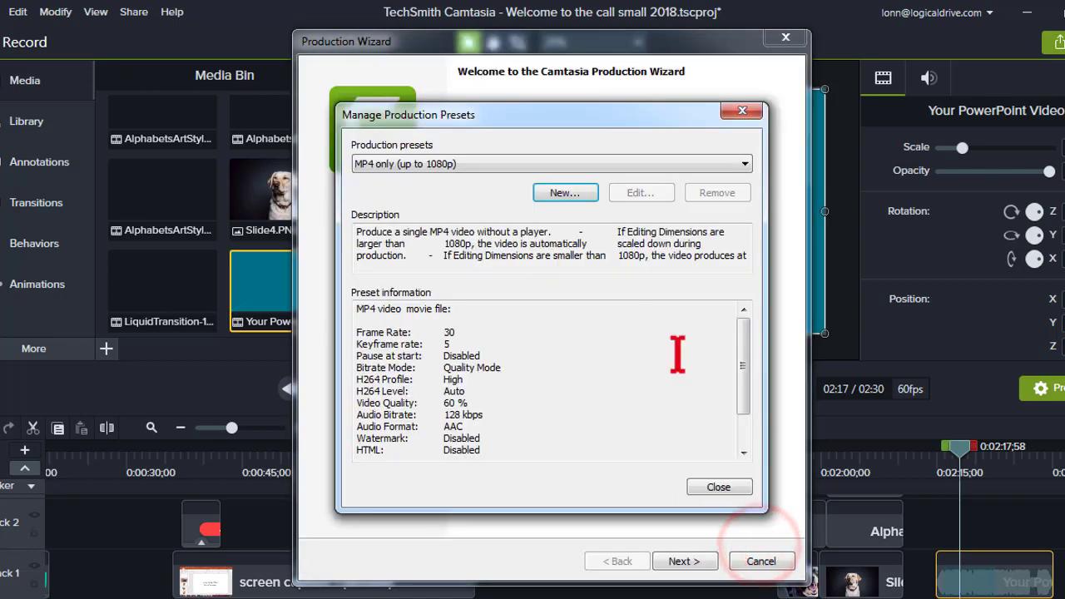
left_click(734, 486)
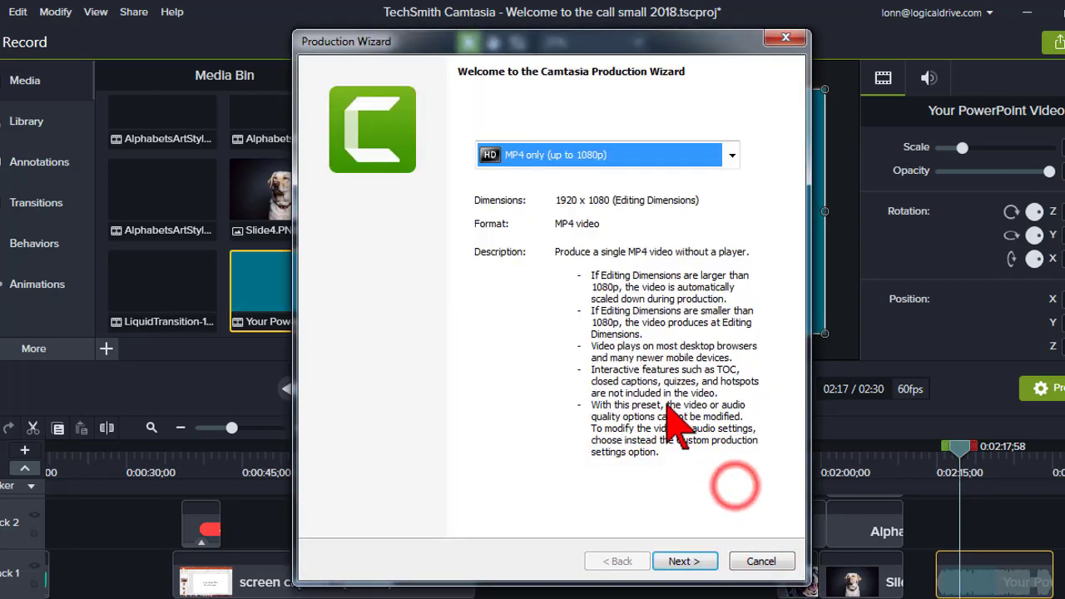
Choose the existing 60fps preset in the Production Wizard and cancel the production.
left_click(733, 158)
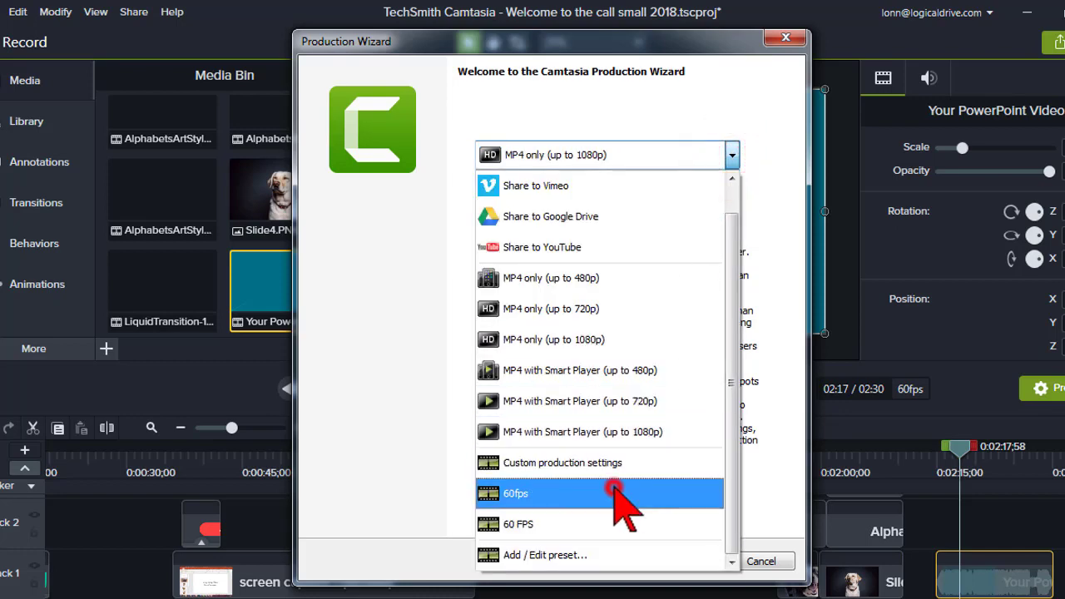
left_click(614, 491)
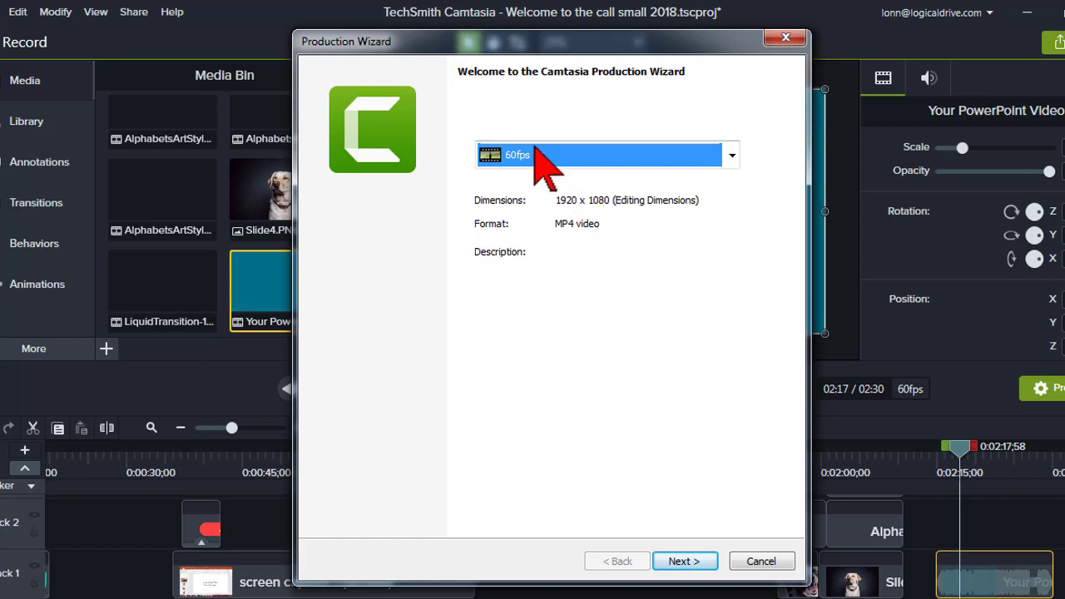
left_click(761, 561)
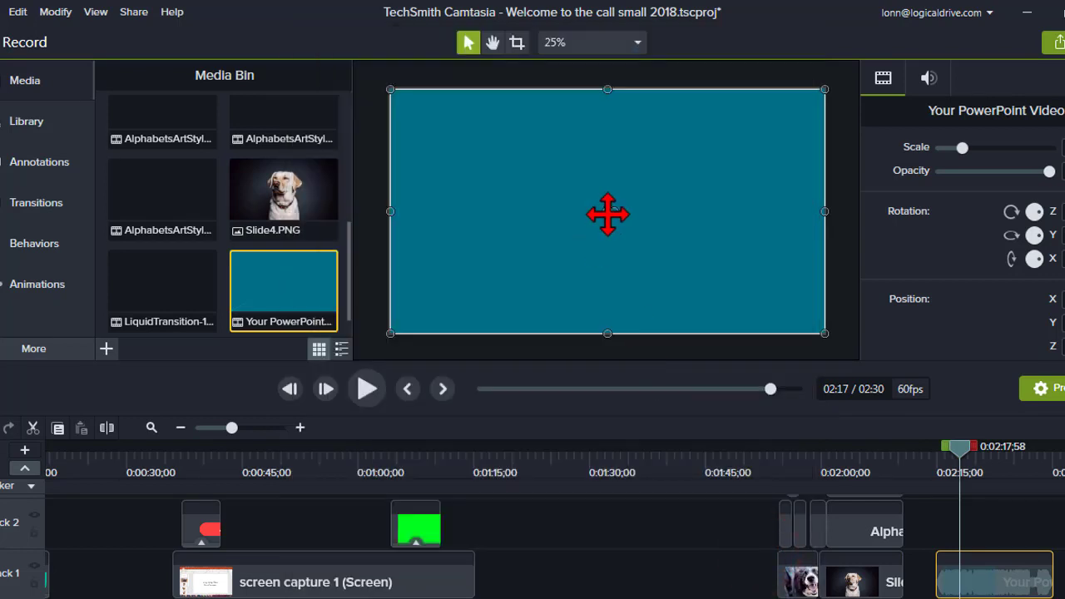
Switch to the freebie-videoowide-4-sample presentation in PowerPoint.
left_click(657, 467)
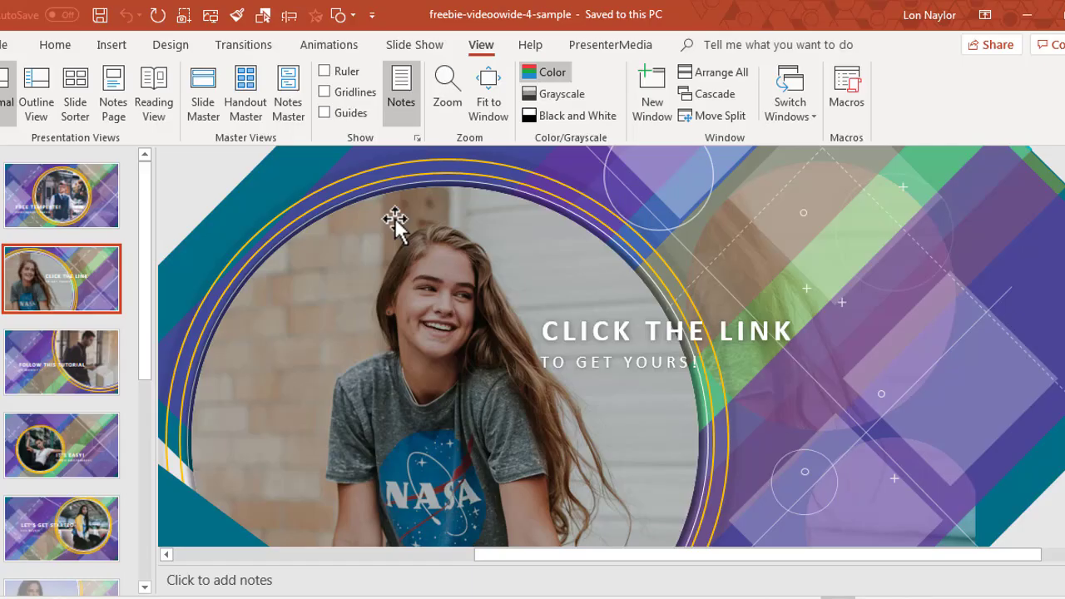